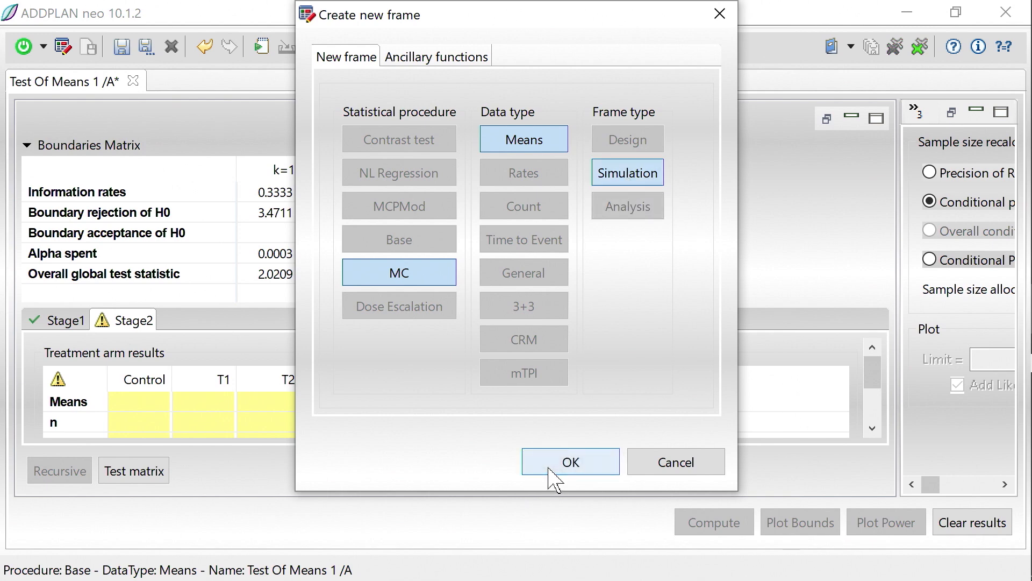
Create a new MC simulation frame for means and enlarge its options area.
click(550, 470)
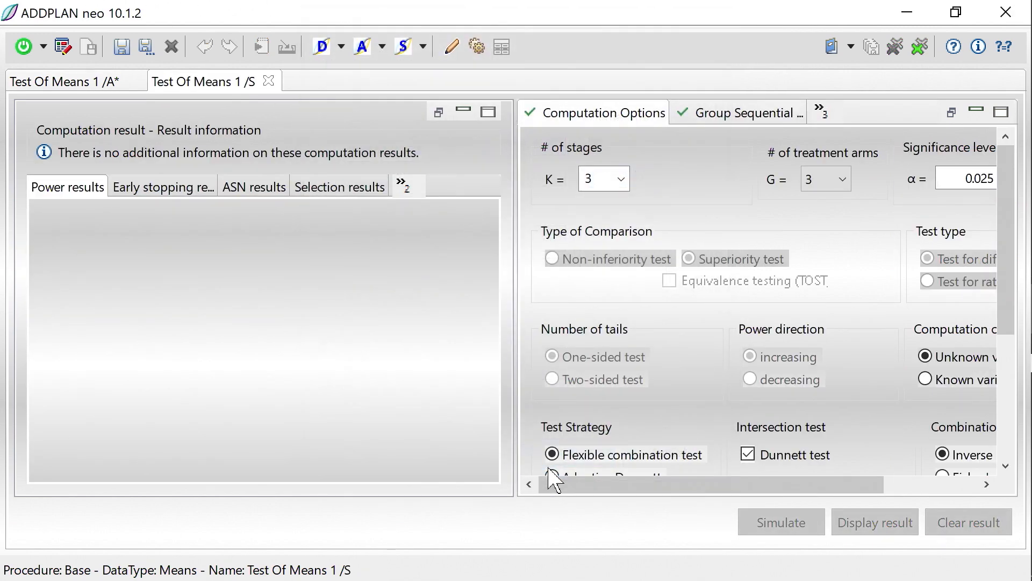
drag(514, 244, 96, 176)
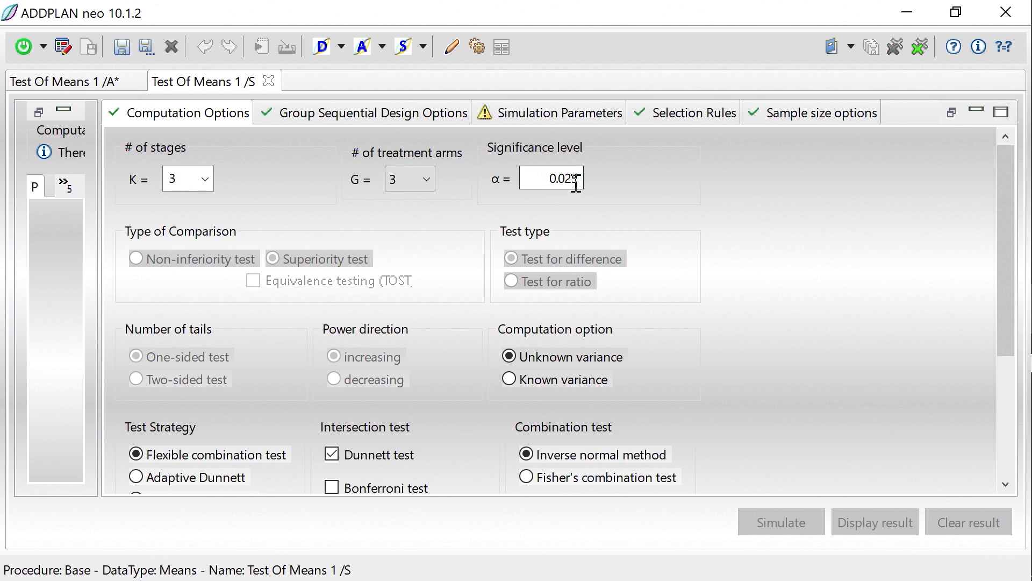
Keep the unknown variance option in the computation options and set the random seed to 1.
click(510, 356)
click(378, 122)
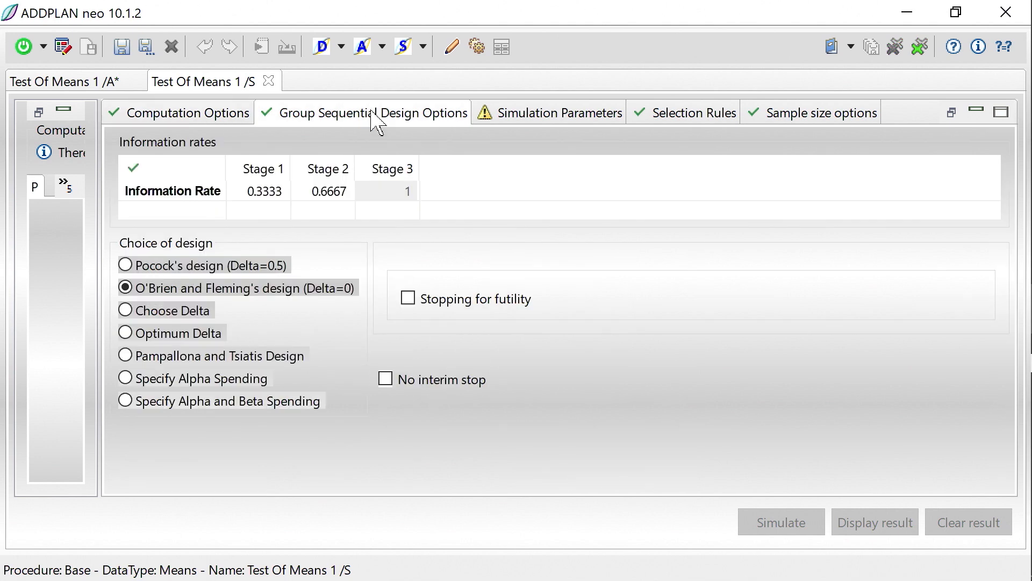
click(207, 114)
scroll(344, 307, down, 4)
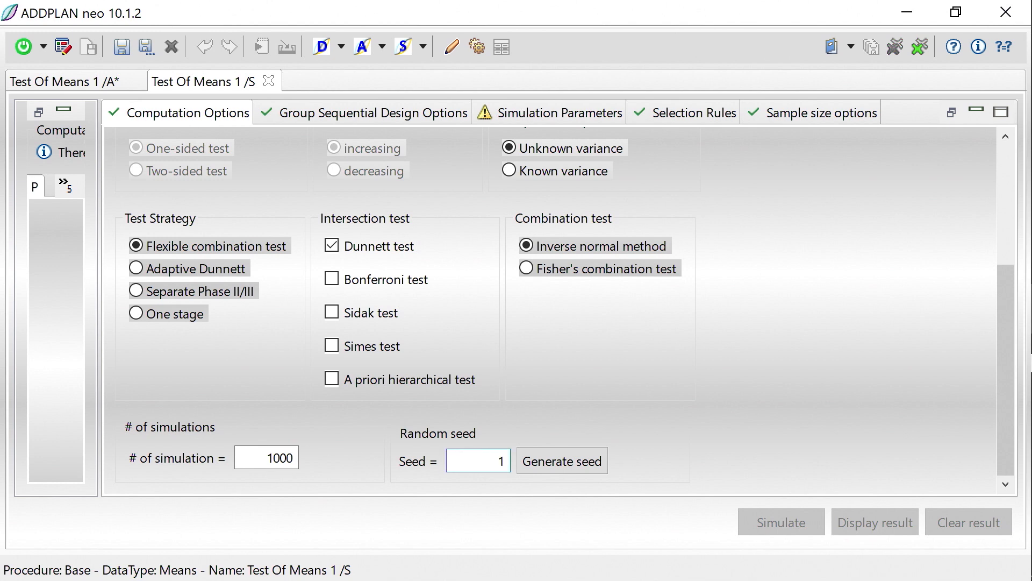
Check the group sequential design, then set maximum effect 1 and 3 drifts and add the Linear model to the candidate set.
click(346, 117)
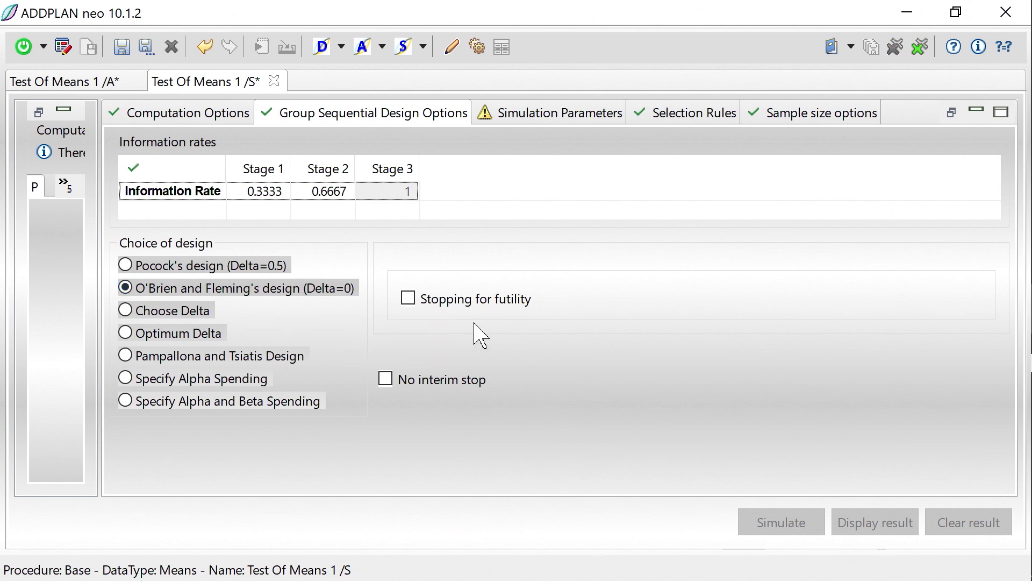
click(515, 126)
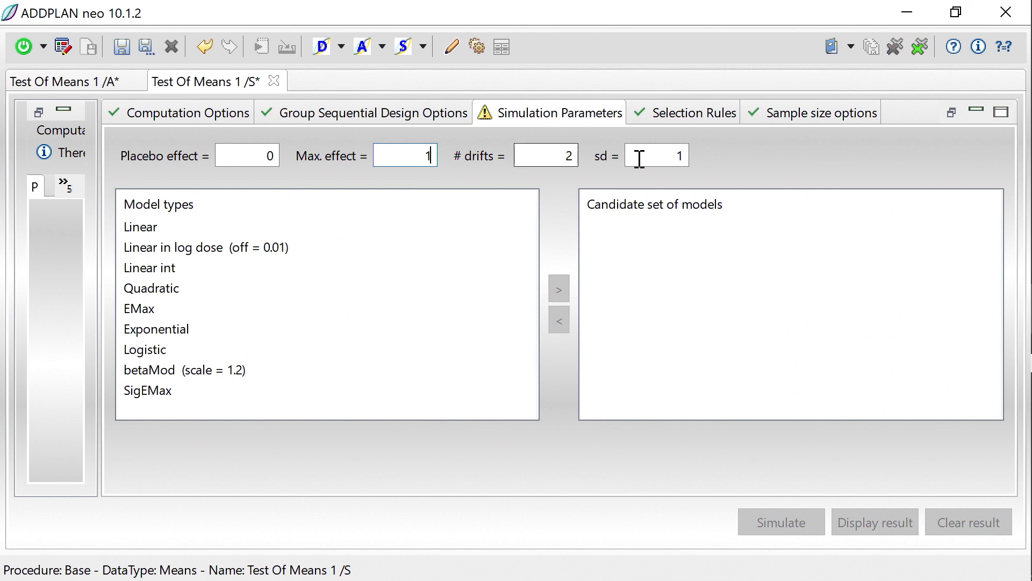
click(140, 227)
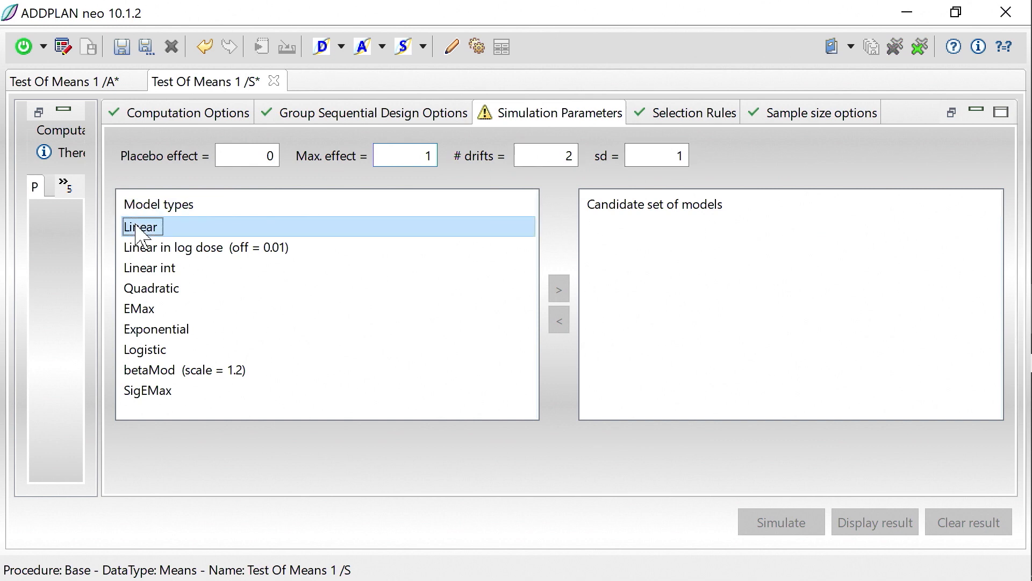
click(559, 290)
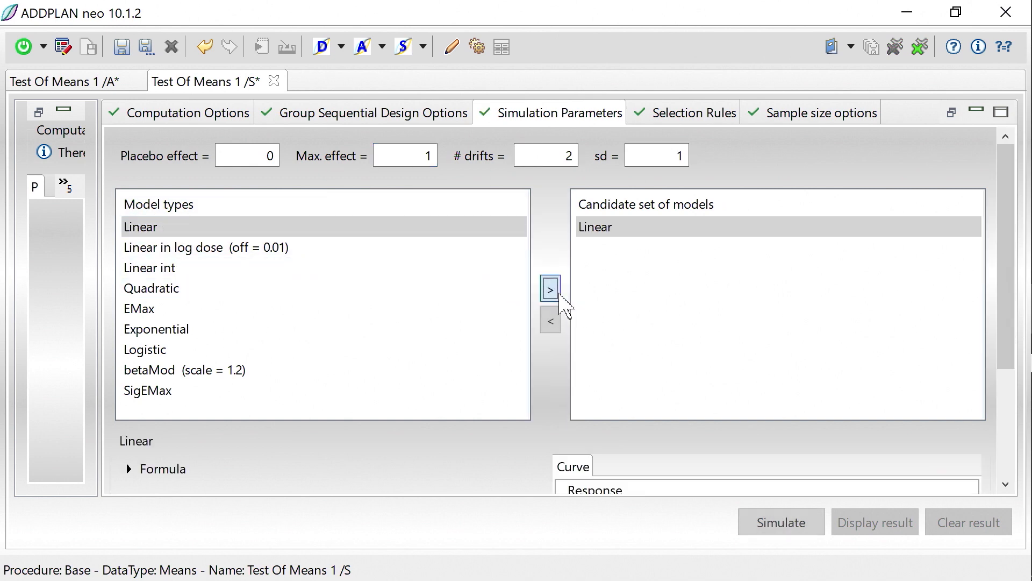
click(574, 157)
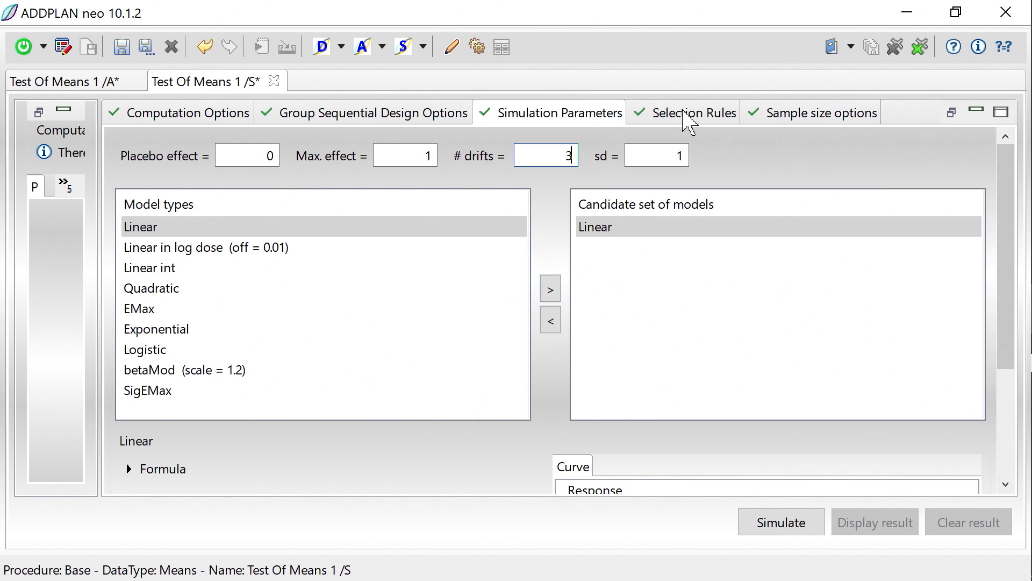
Review the treatment arm selection rules, the preplanned sample sizes per stage and the control arm sample size options.
click(689, 122)
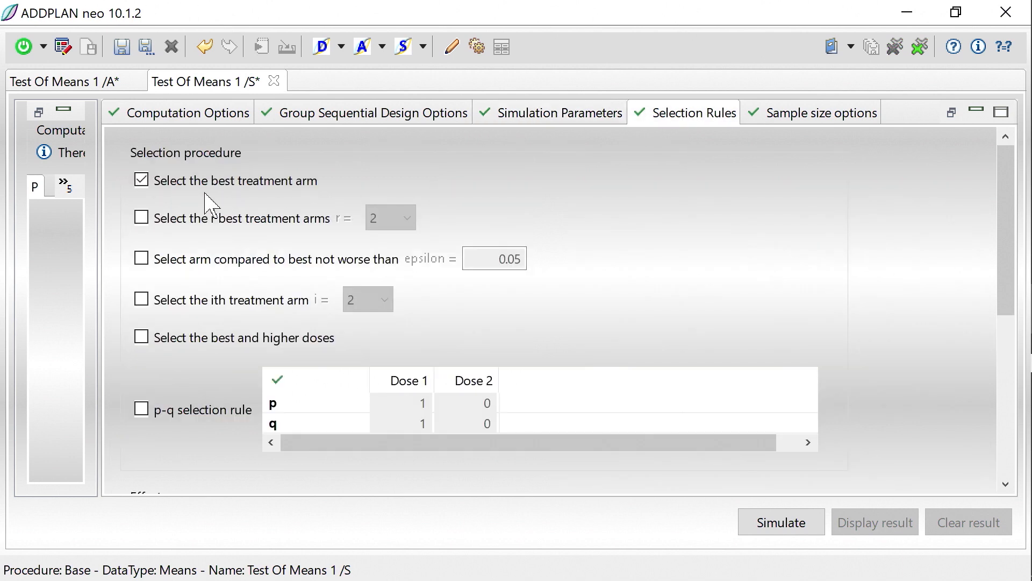
scroll(211, 204, down, 5)
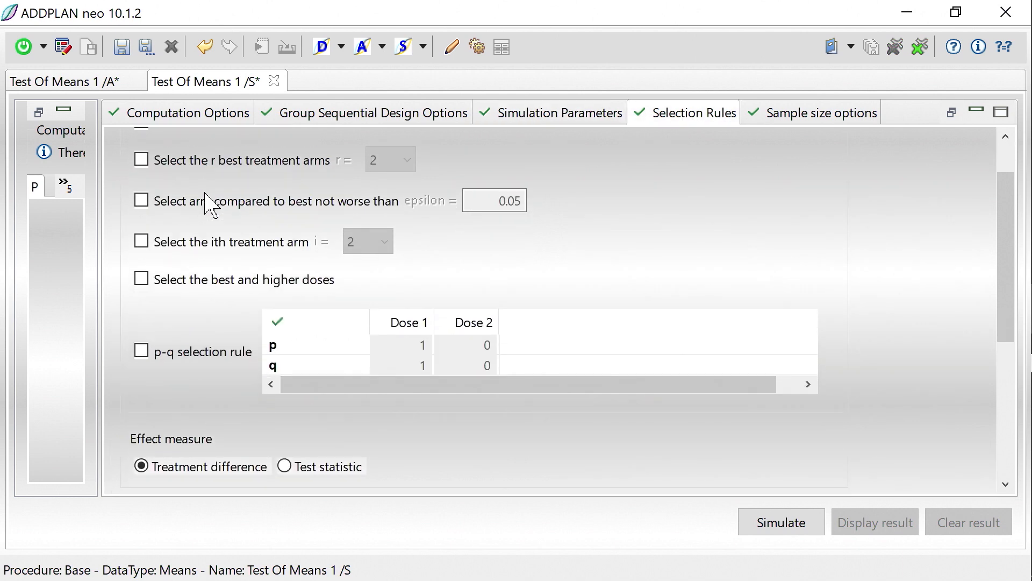
scroll(206, 193, down, 4)
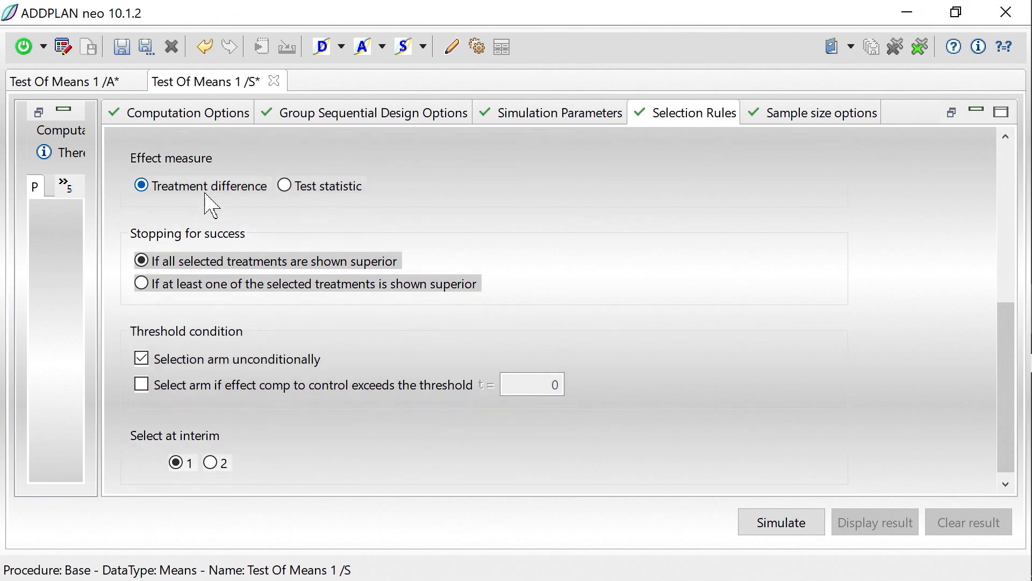
click(799, 121)
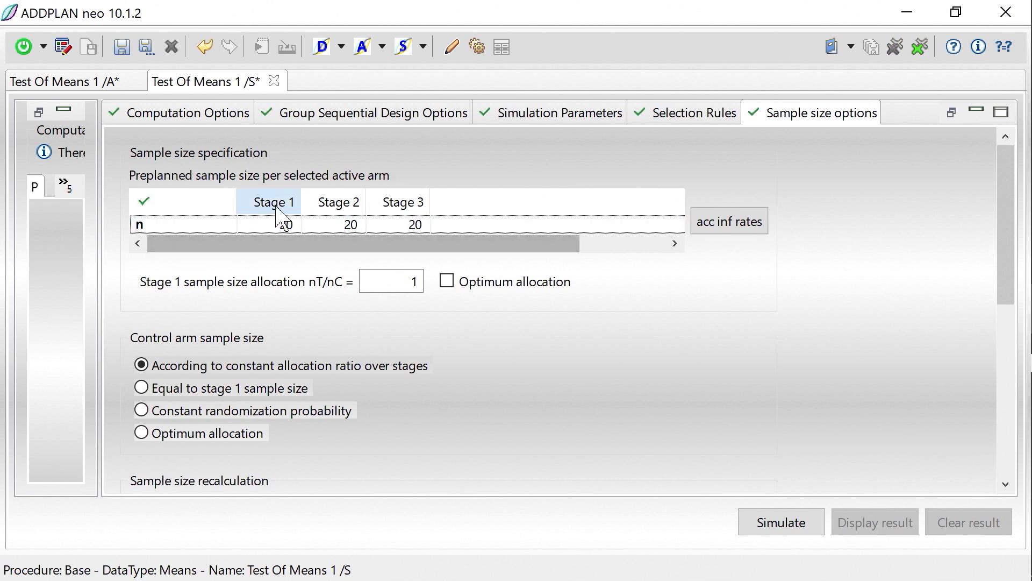
click(268, 226)
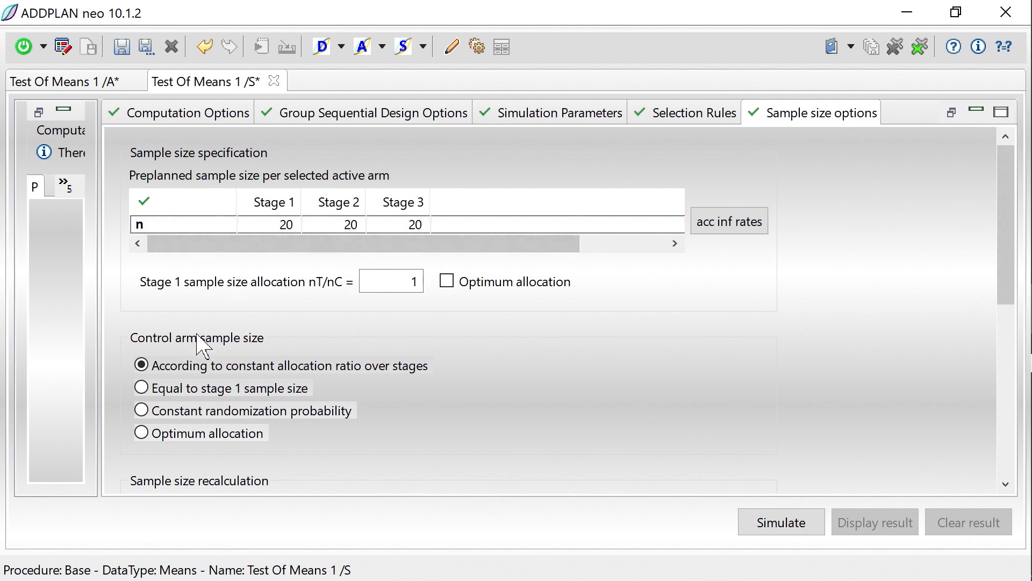
scroll(204, 347, down, 2)
scroll(203, 347, down, 2)
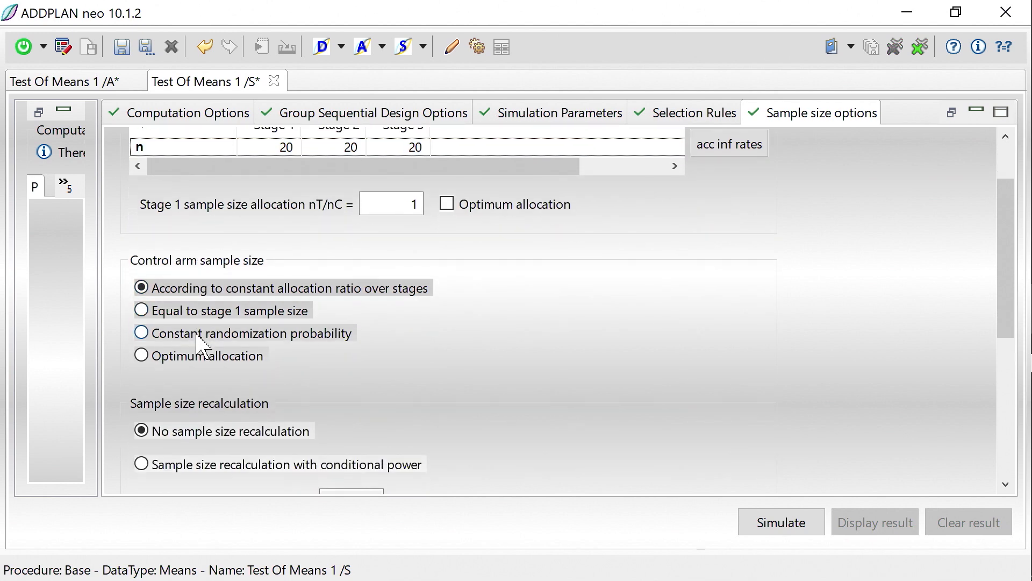
scroll(203, 346, down, 1)
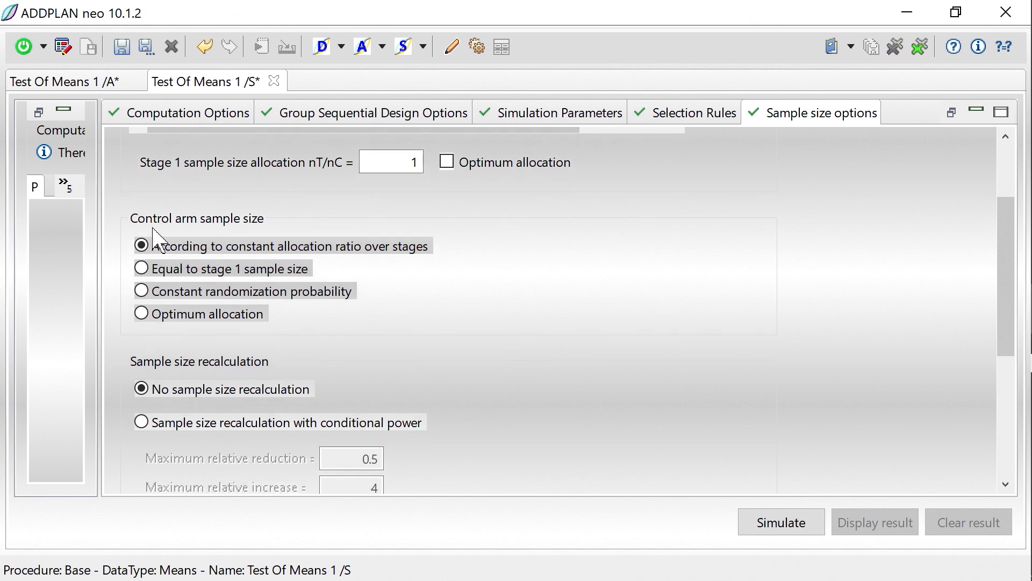
scroll(153, 229, down, 2)
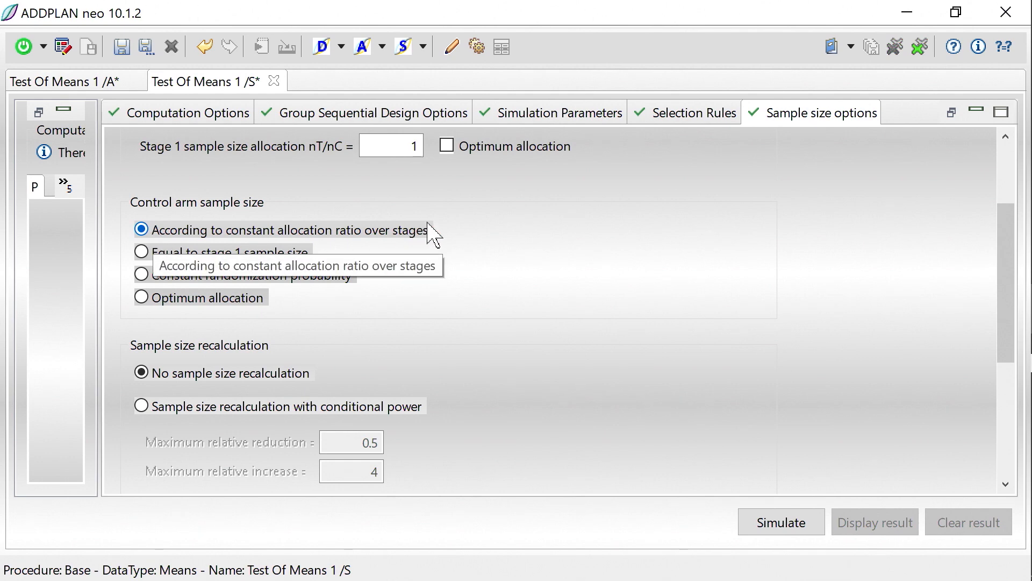
scroll(148, 267, down, 1)
Enable sample size recalculation with conditional power, using overall conditional power of 80% and recalculating at all interims.
scroll(146, 263, down, 5)
scroll(151, 269, down, 1)
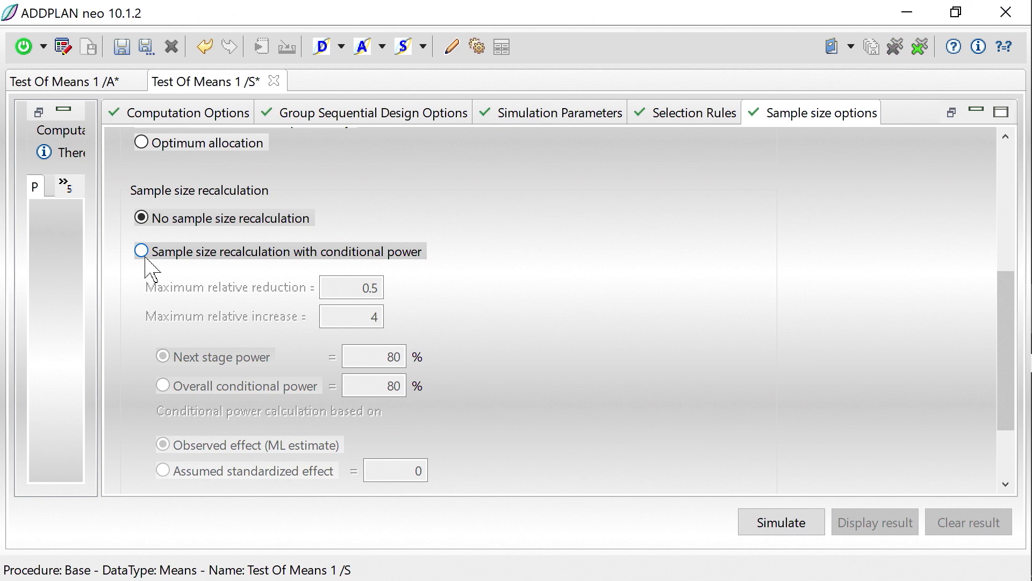
scroll(146, 258, down, 1)
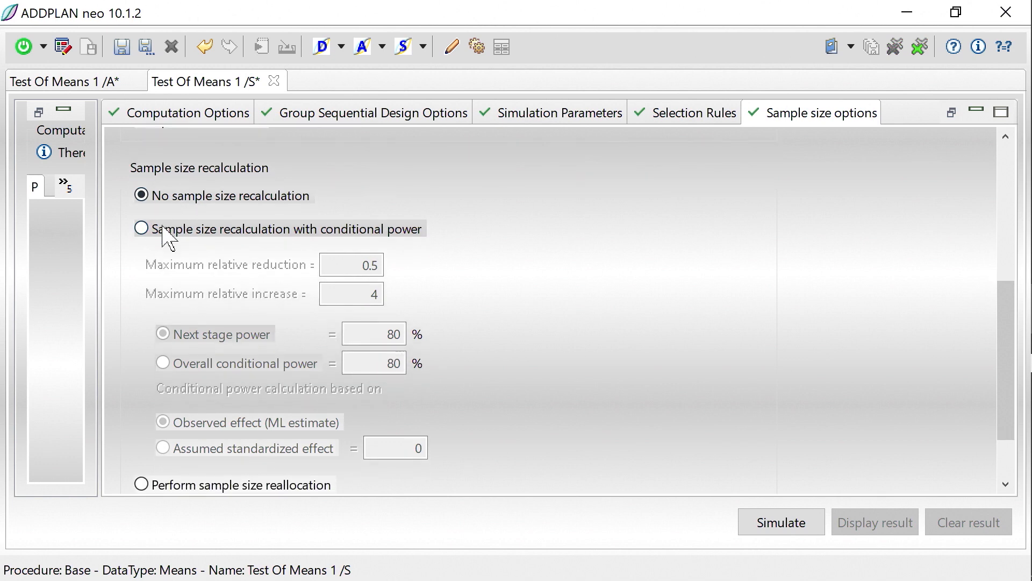
scroll(162, 228, down, 1)
click(142, 219)
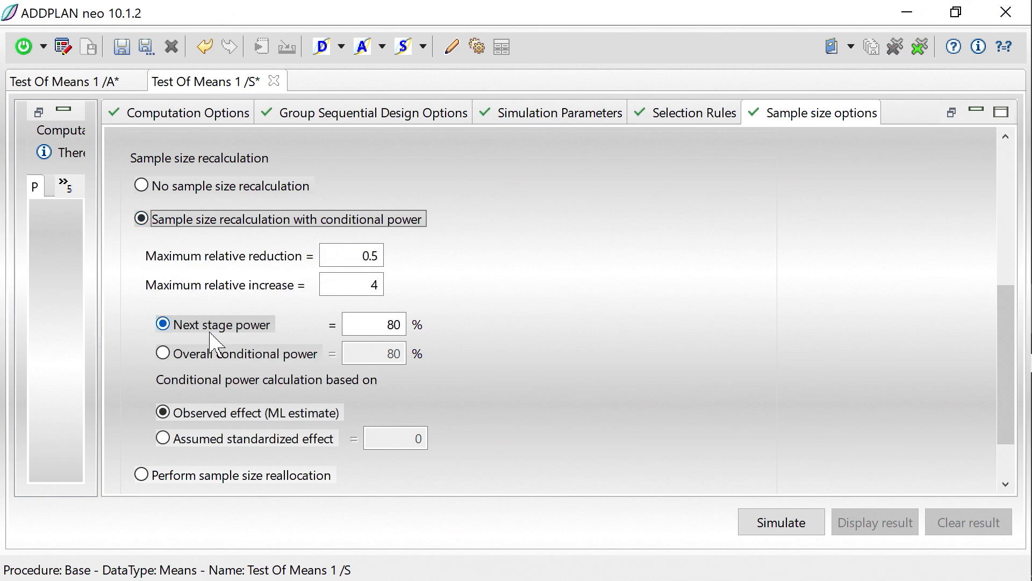
click(162, 354)
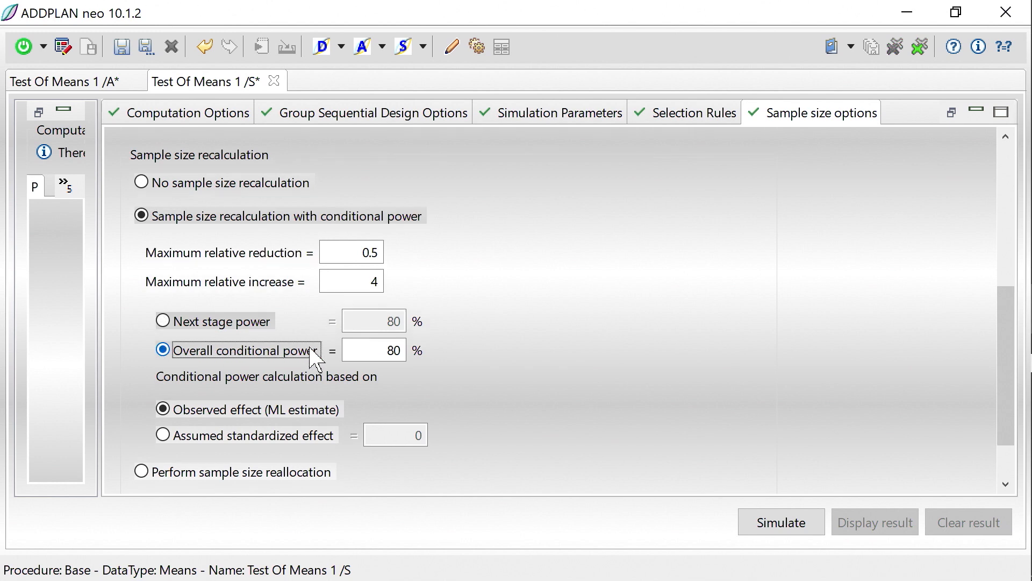
scroll(315, 358, down, 1)
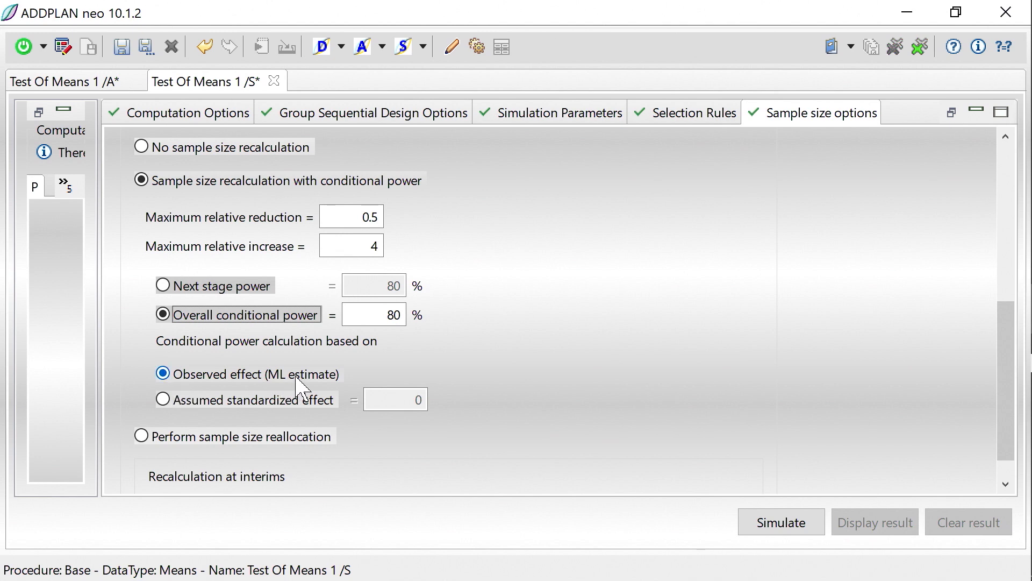
scroll(293, 388, down, 1)
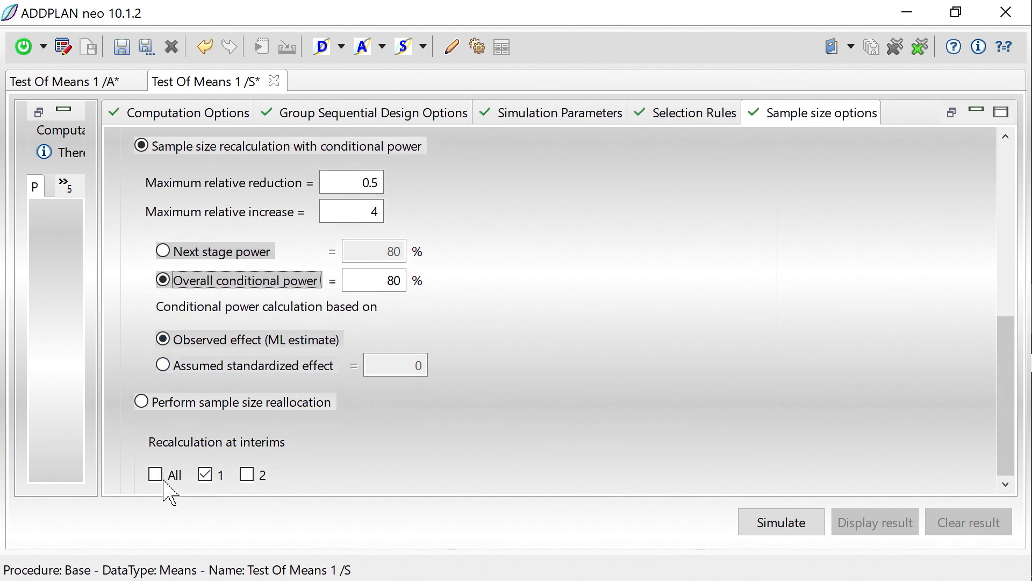
click(156, 475)
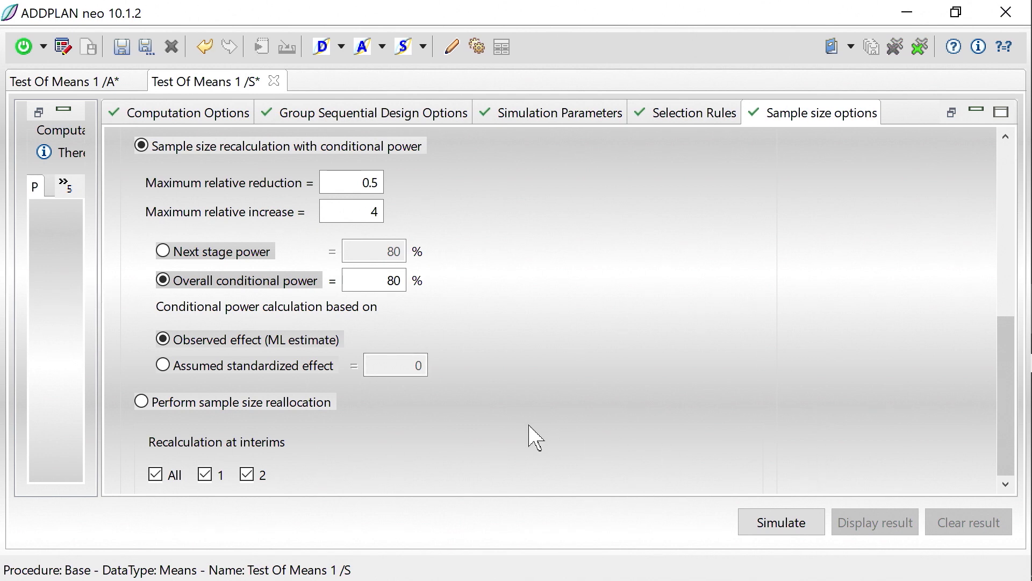
Run the simulation and enlarge the power results so the maximum effect column can be read.
click(776, 526)
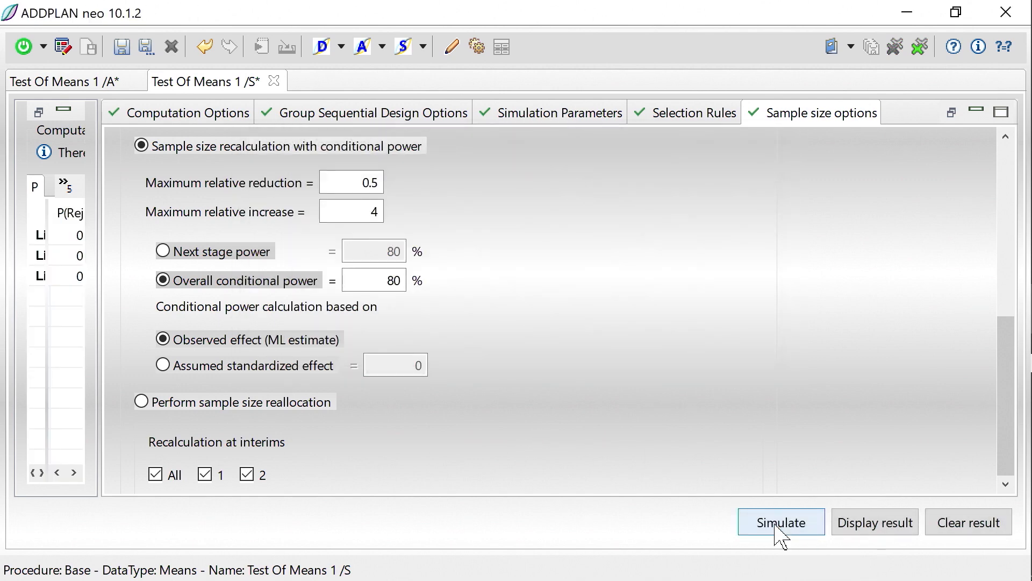
drag(99, 258, 966, 373)
drag(223, 472, 325, 473)
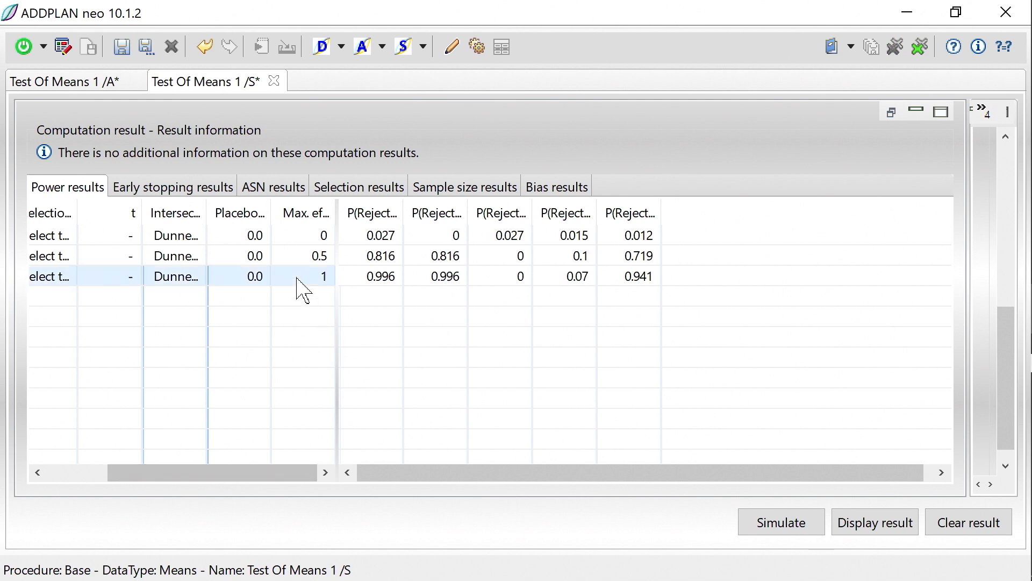
Examine the rejection probabilities for each maximum effect, widening the "P(Reject at least one)" and "P(Reject Effective)" columns.
click(298, 235)
click(289, 276)
click(315, 256)
click(318, 235)
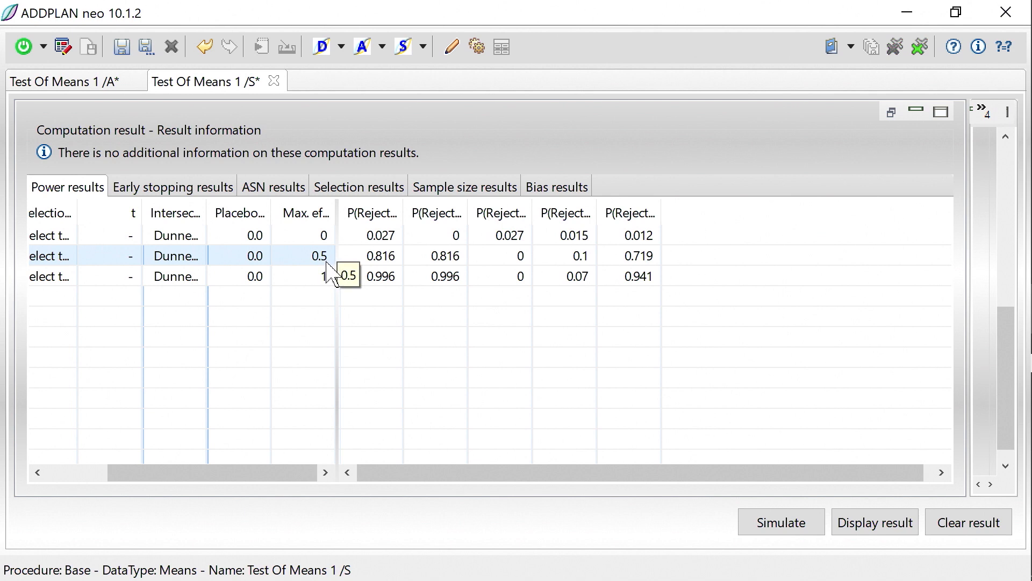
drag(402, 215, 403, 215)
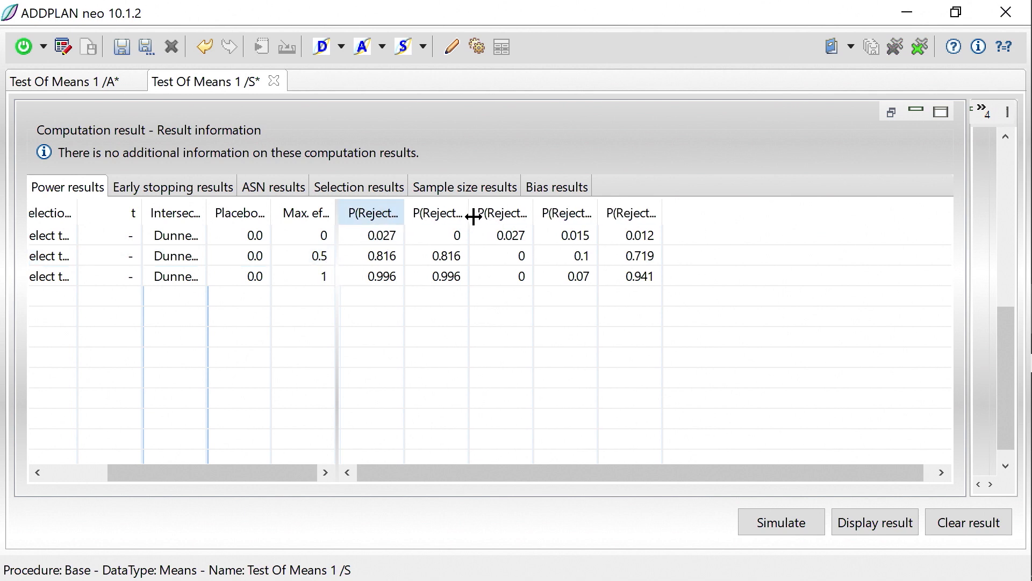
drag(473, 217, 474, 216)
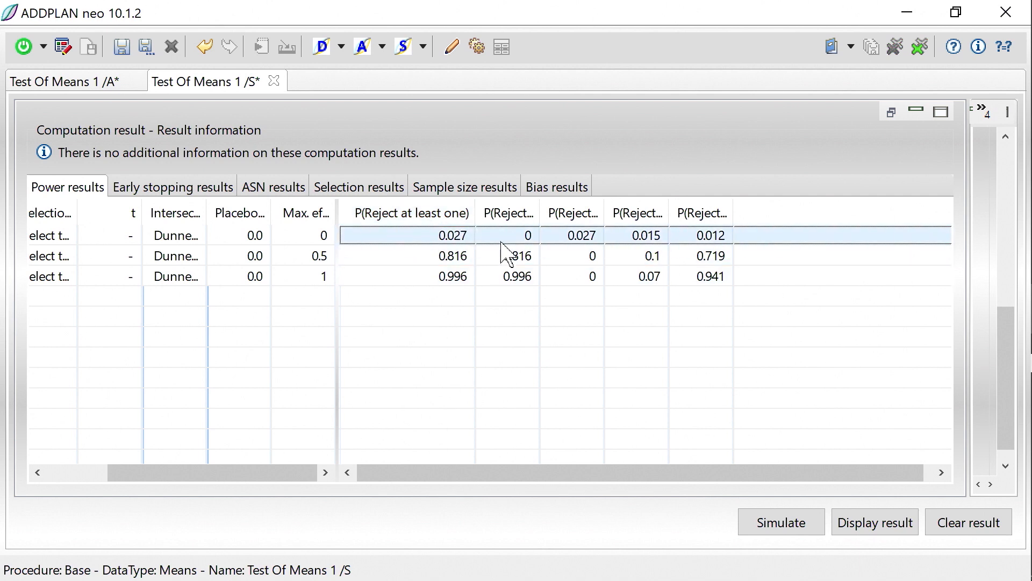
drag(533, 219, 595, 226)
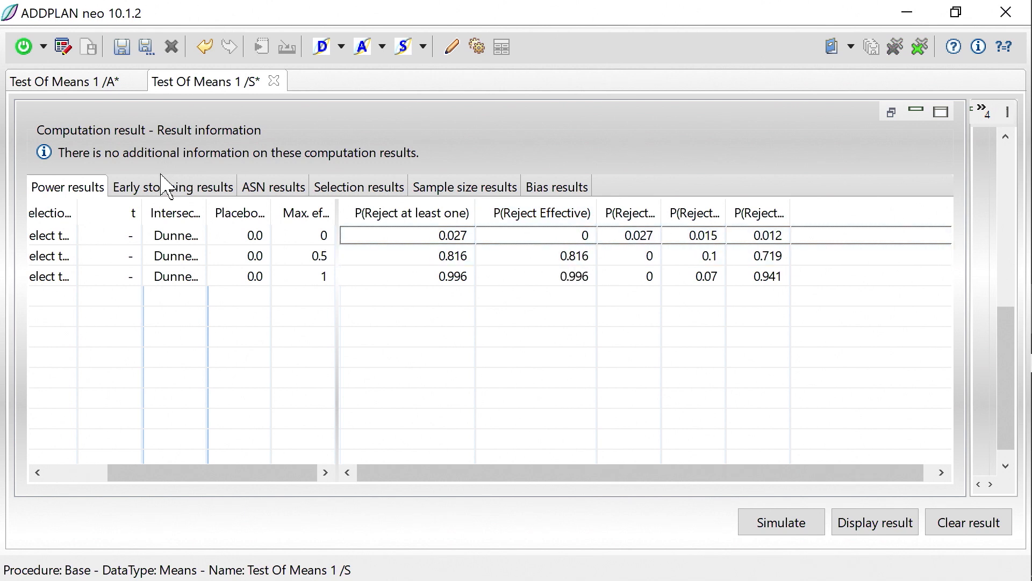
Examine the early stopping results for each maximum effect, widening the stopping probability columns for the stages.
click(158, 192)
drag(249, 473, 332, 481)
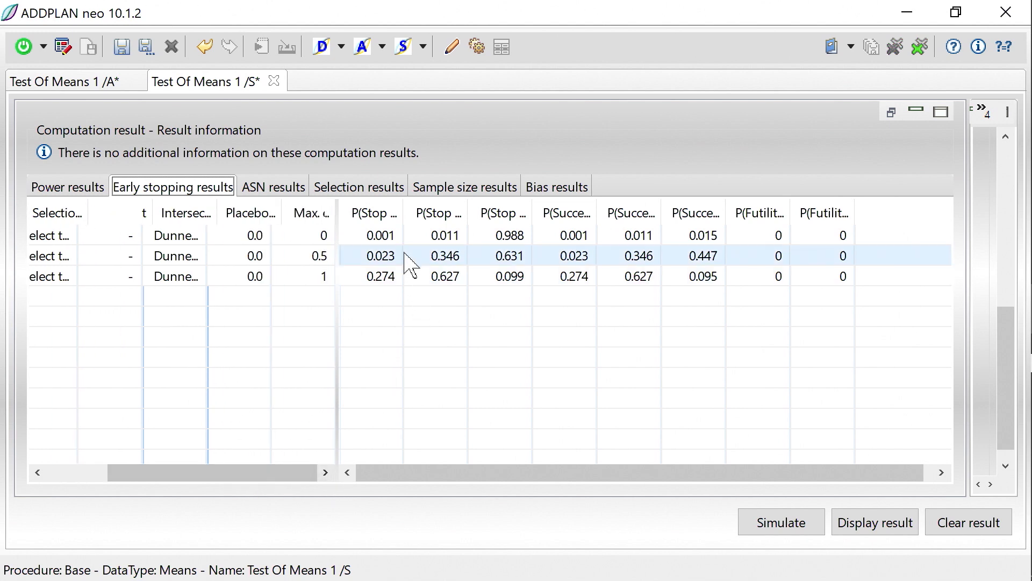
drag(403, 213, 451, 212)
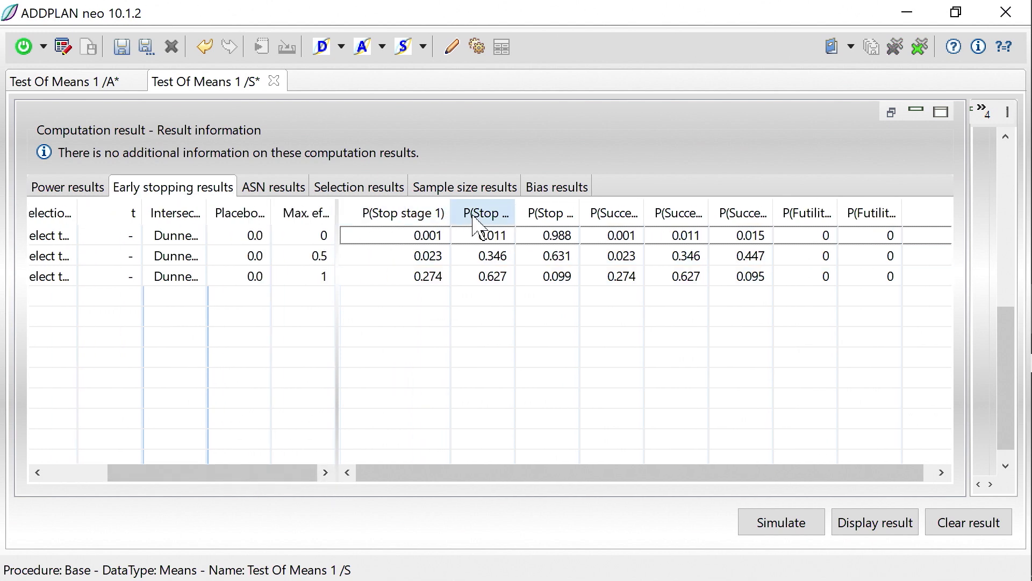
drag(515, 212, 662, 214)
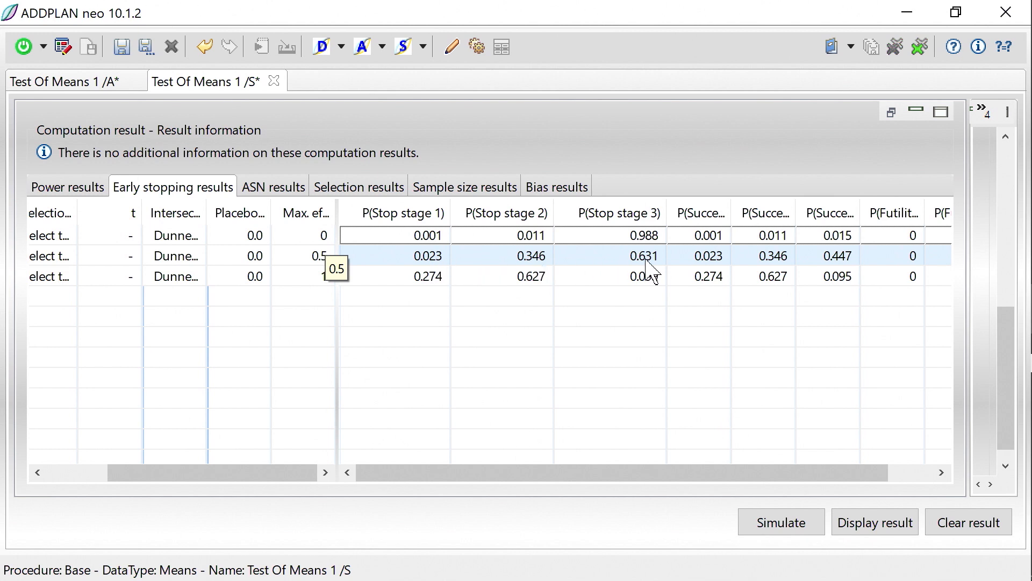
Examine the average sample number results for each maximum effect, widening the Total ASN column.
click(272, 188)
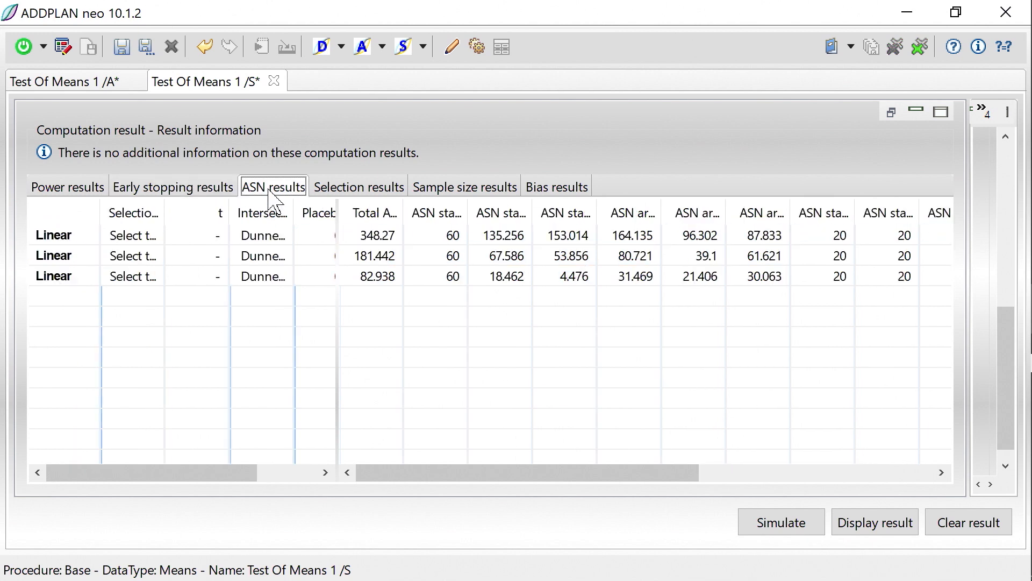
drag(199, 474, 283, 455)
drag(406, 208, 449, 208)
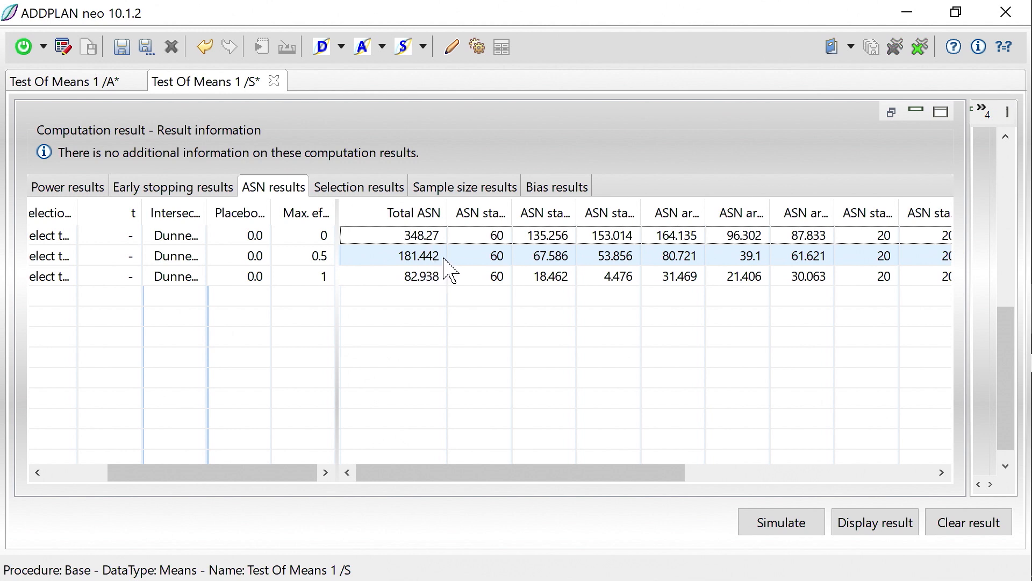
Examine the average sample number per stage for each maximum effect, widening the ASN stage 1, 2 and 3 columns.
drag(512, 221, 568, 221)
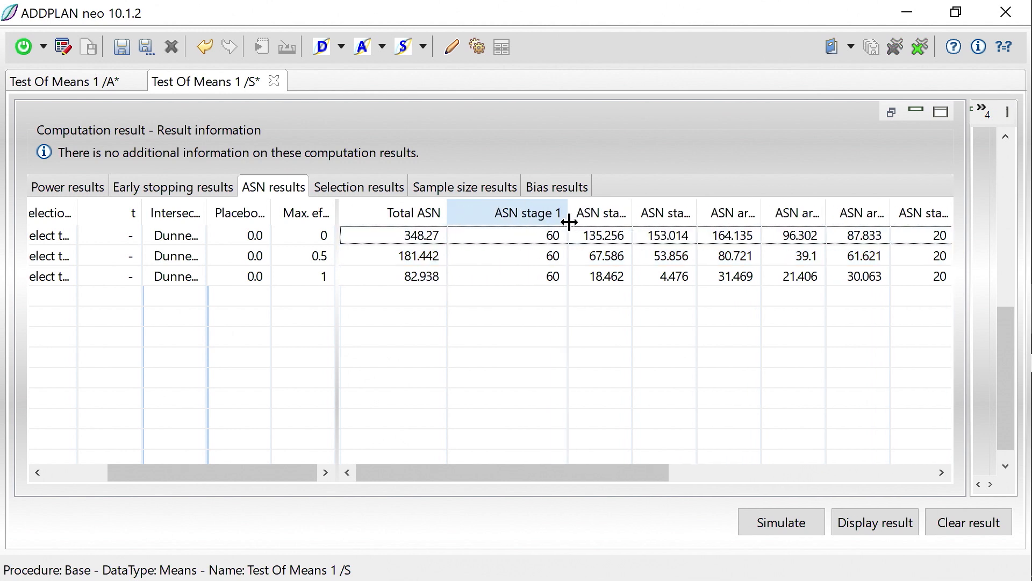
drag(631, 214, 663, 215)
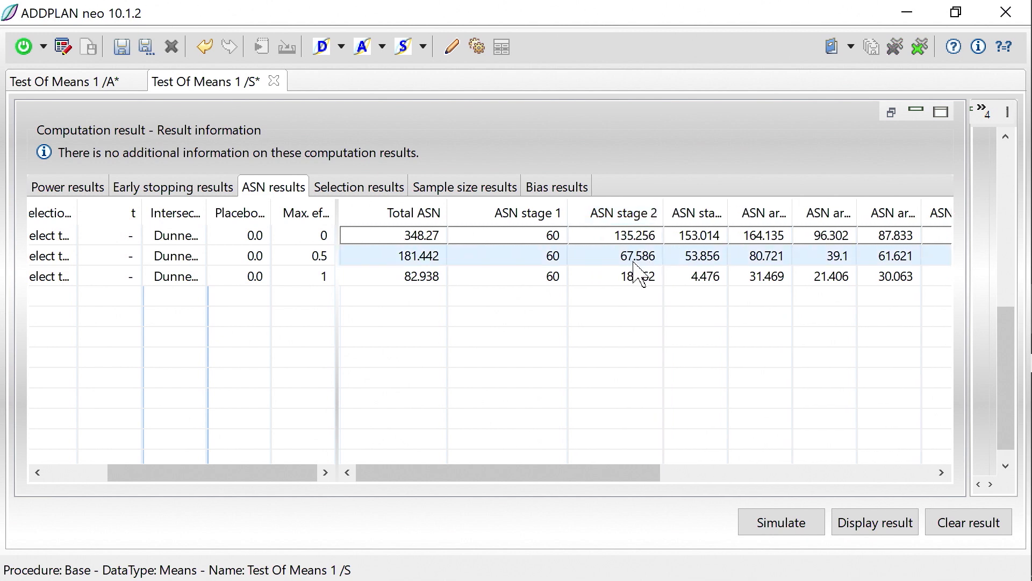
drag(730, 220, 770, 214)
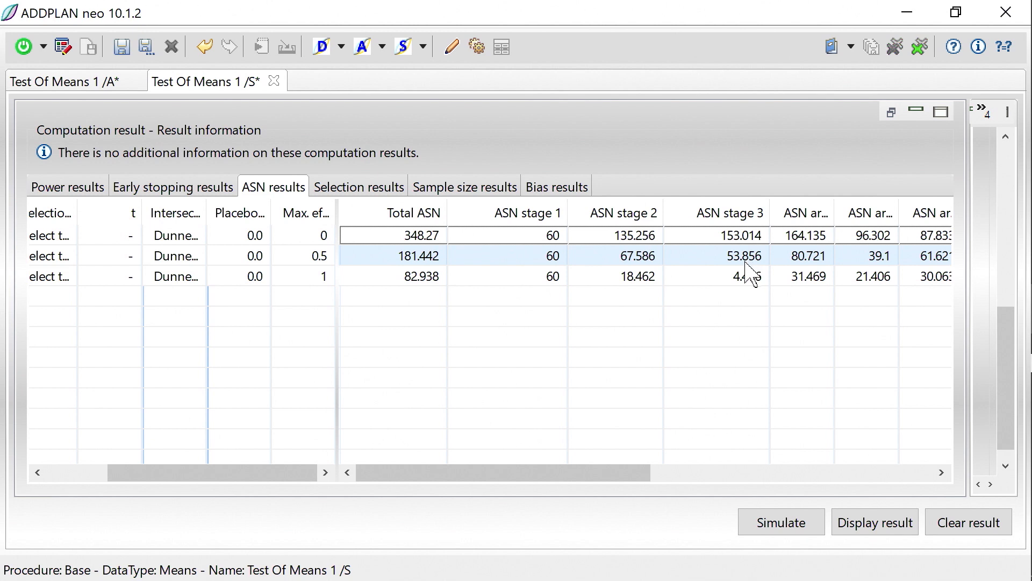
Base the sample size recalculation on next stage power of 80%, clear the previous result and rerun the simulation.
drag(968, 284, 143, 362)
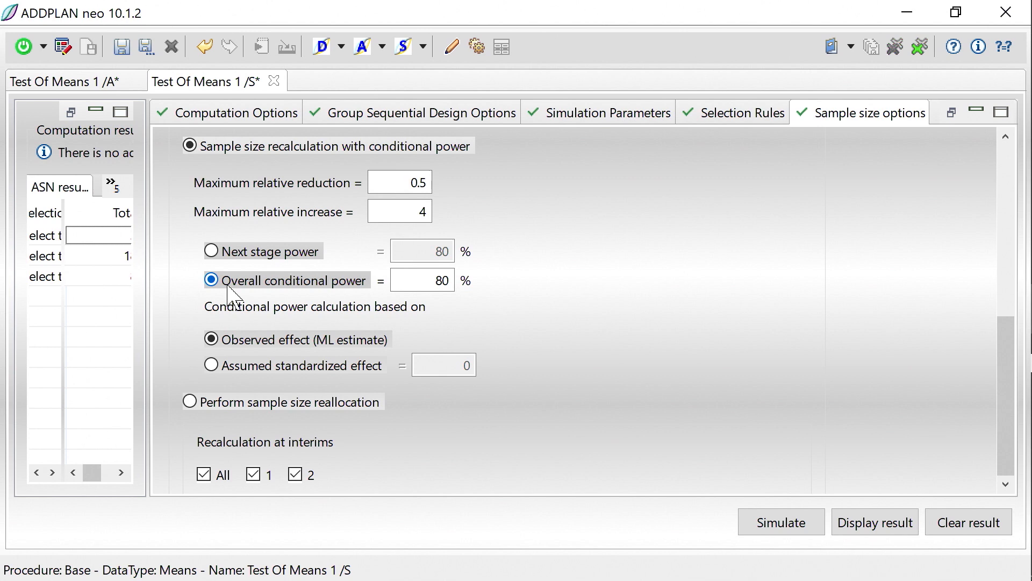
click(212, 251)
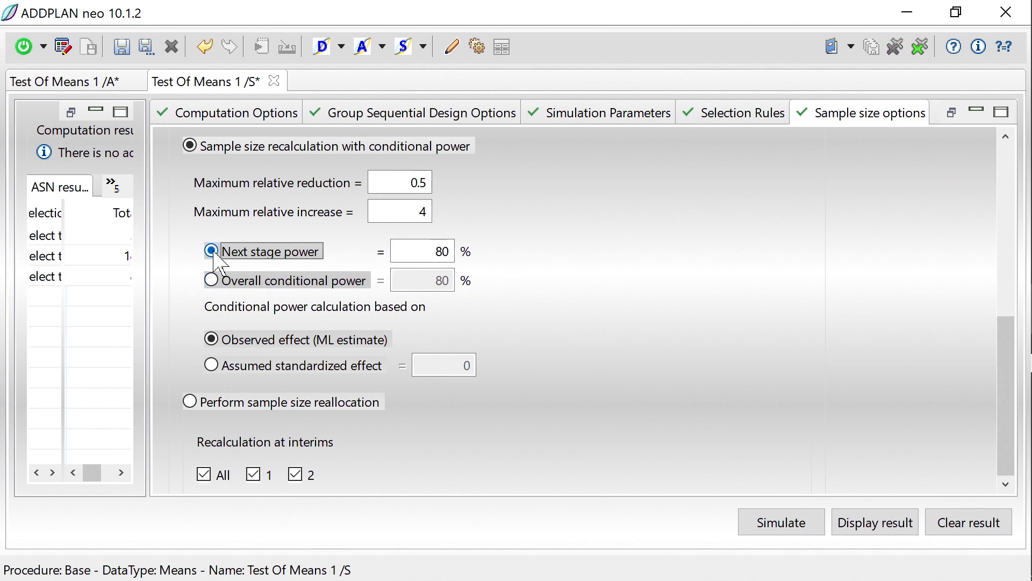
click(956, 517)
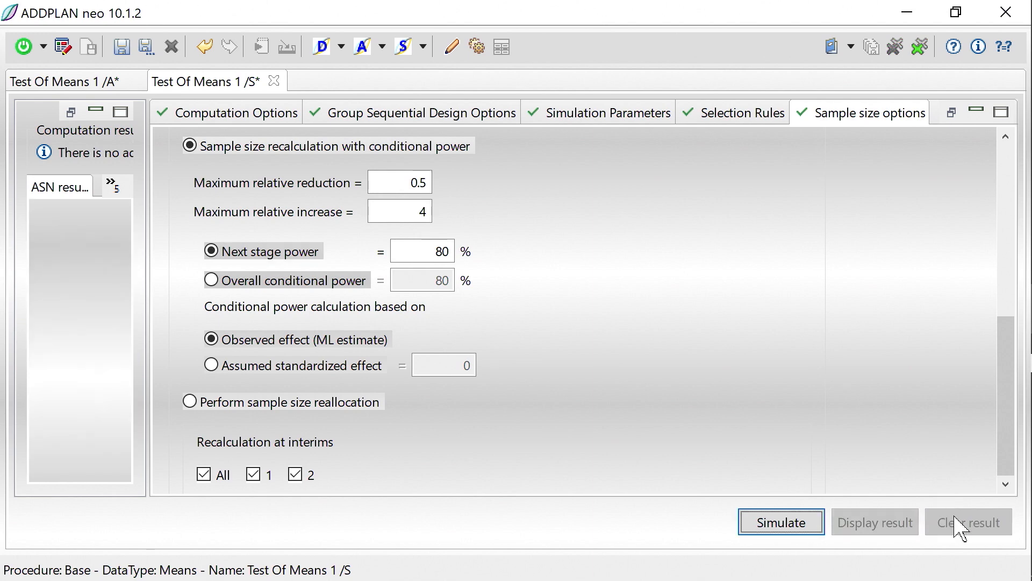
click(784, 527)
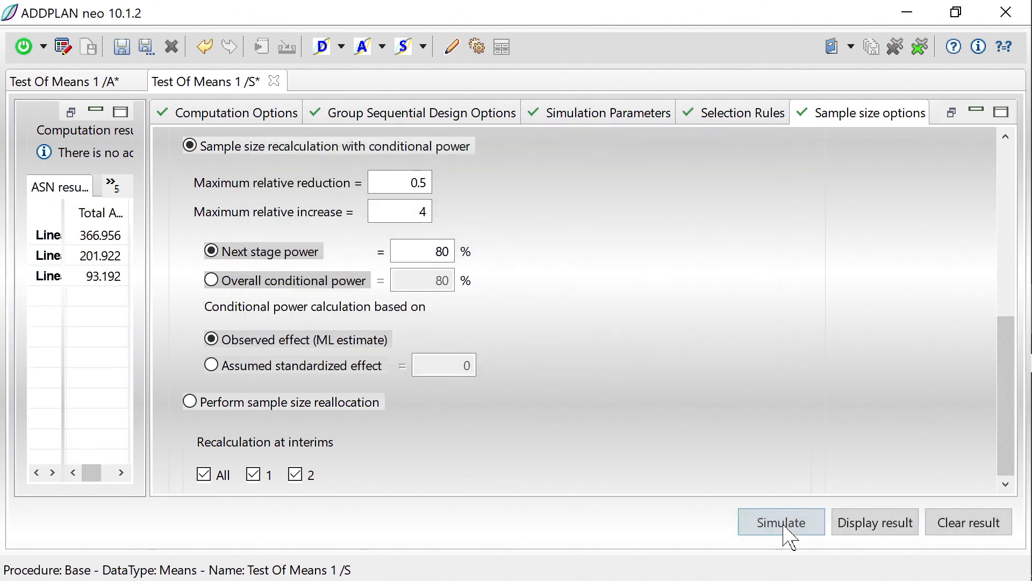
Examine the rerun's average sample numbers for each maximum effect, widening the Total ASN, ASN stage 2 and ASN stage 3 columns.
drag(145, 288, 887, 340)
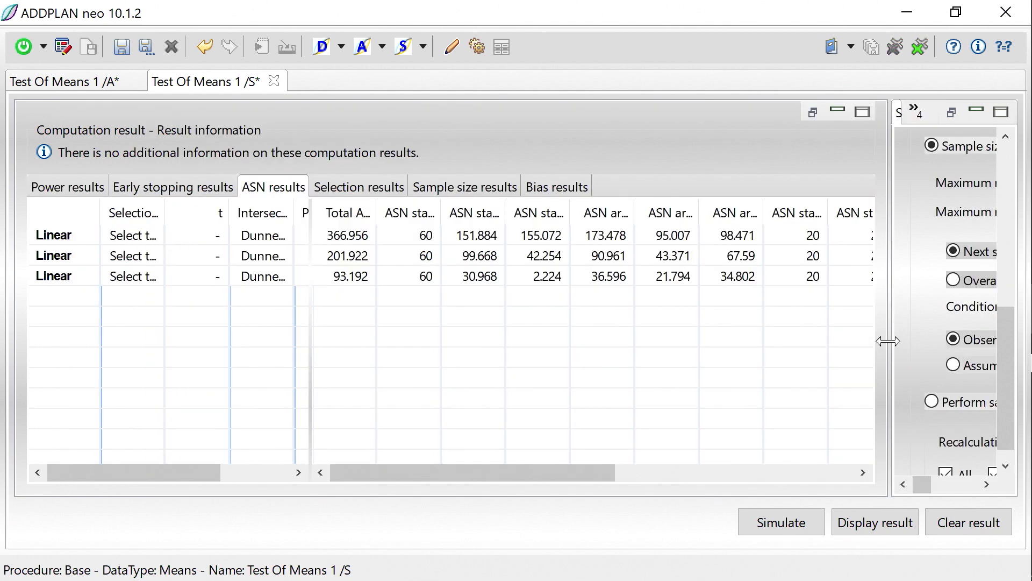
drag(179, 477, 308, 468)
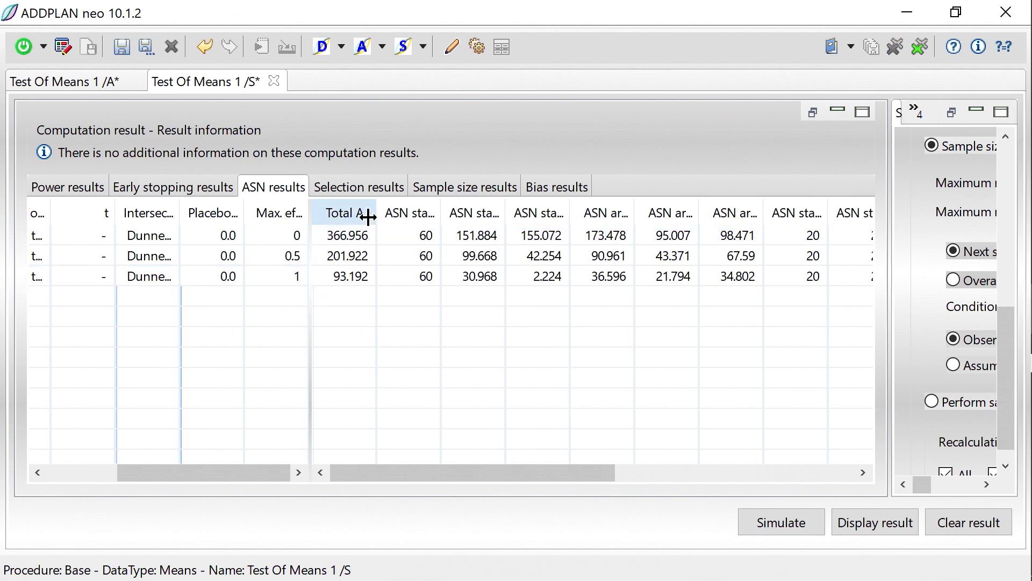
drag(375, 212, 428, 212)
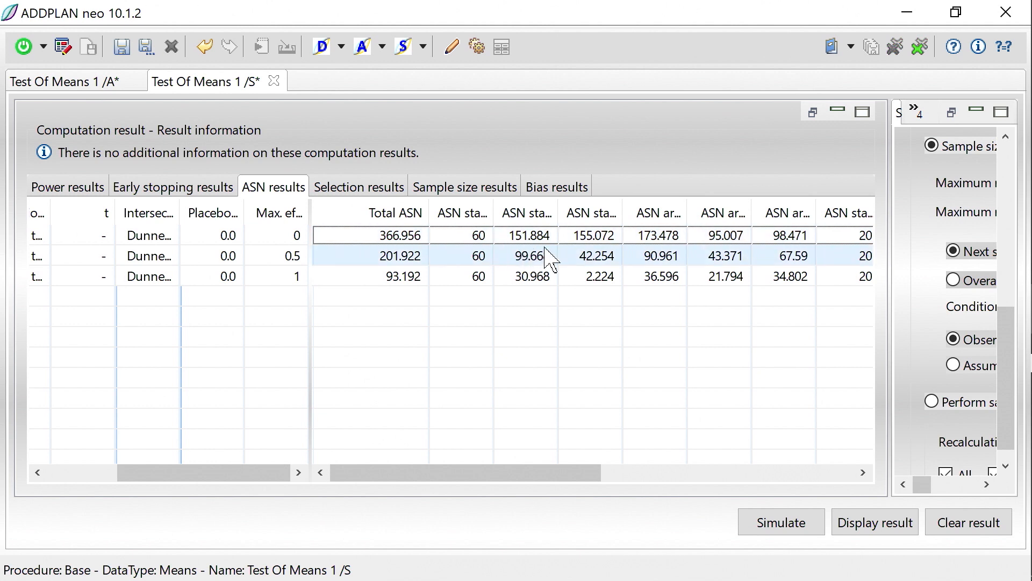
drag(557, 214, 580, 215)
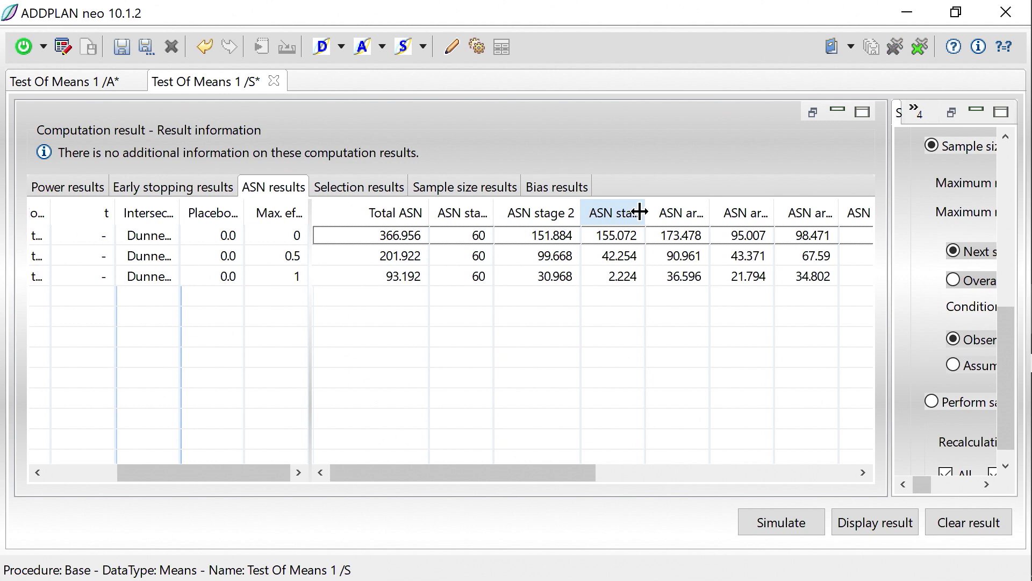
drag(644, 212, 661, 214)
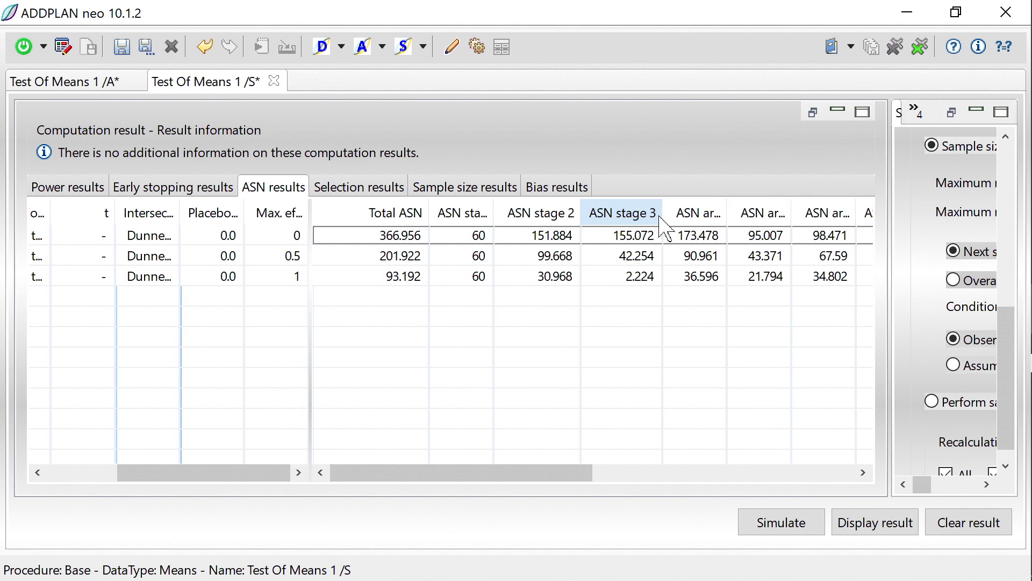
Examine the rerun's early stopping results for each maximum effect, widening the stopping probability columns for stages 1 to 3.
click(136, 196)
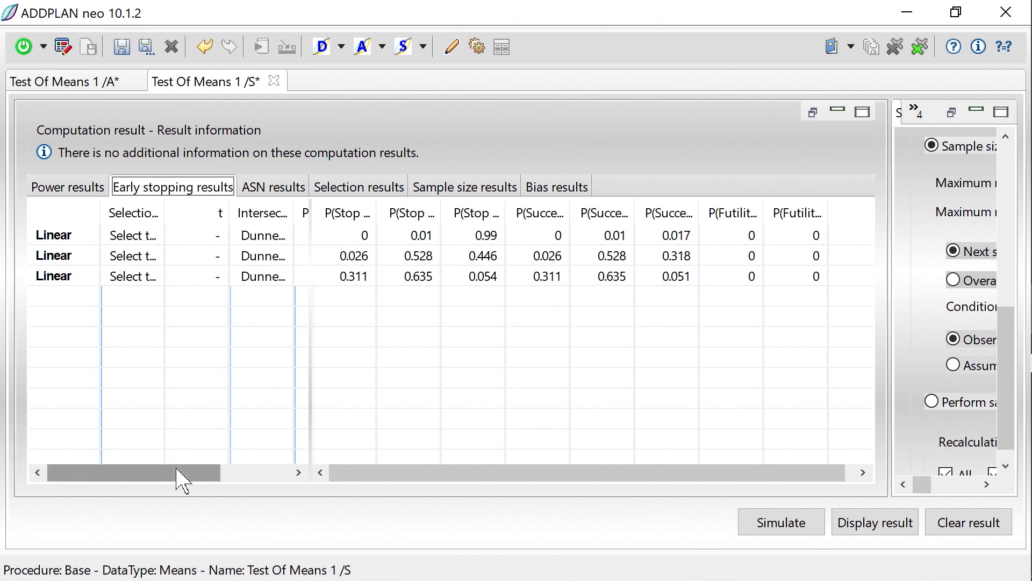
drag(183, 480, 306, 484)
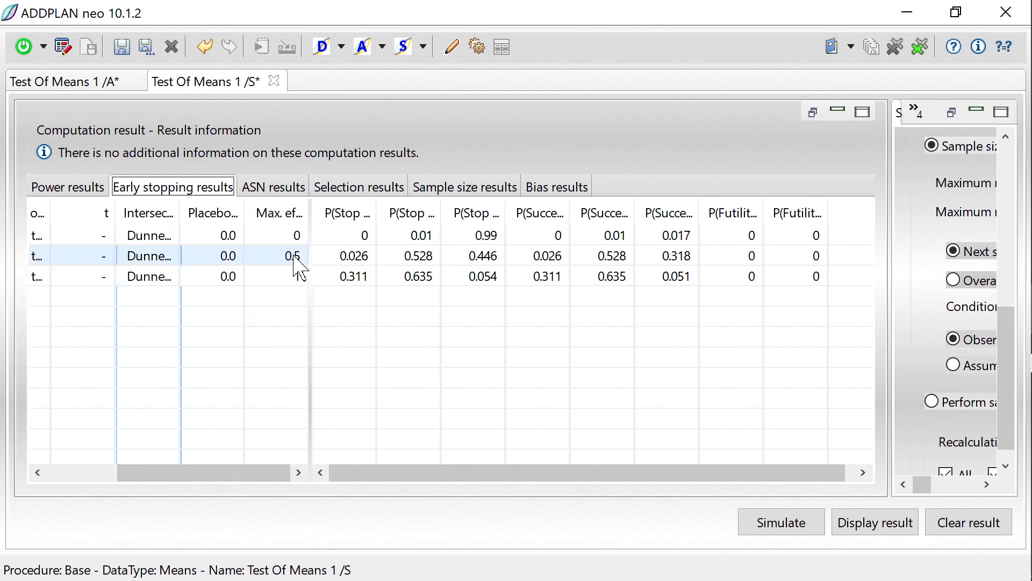
drag(377, 213, 410, 214)
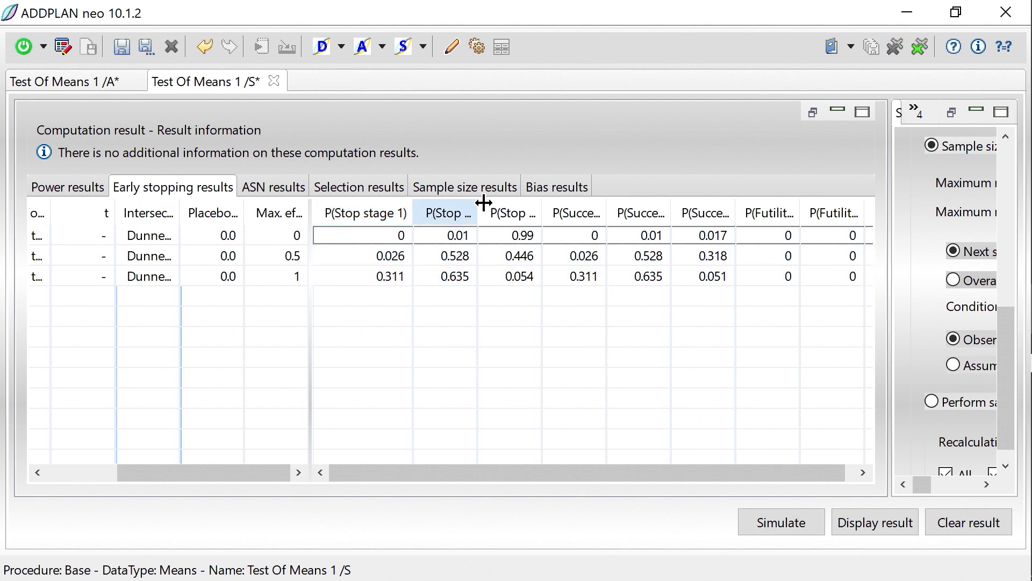
drag(480, 207, 517, 207)
click(494, 258)
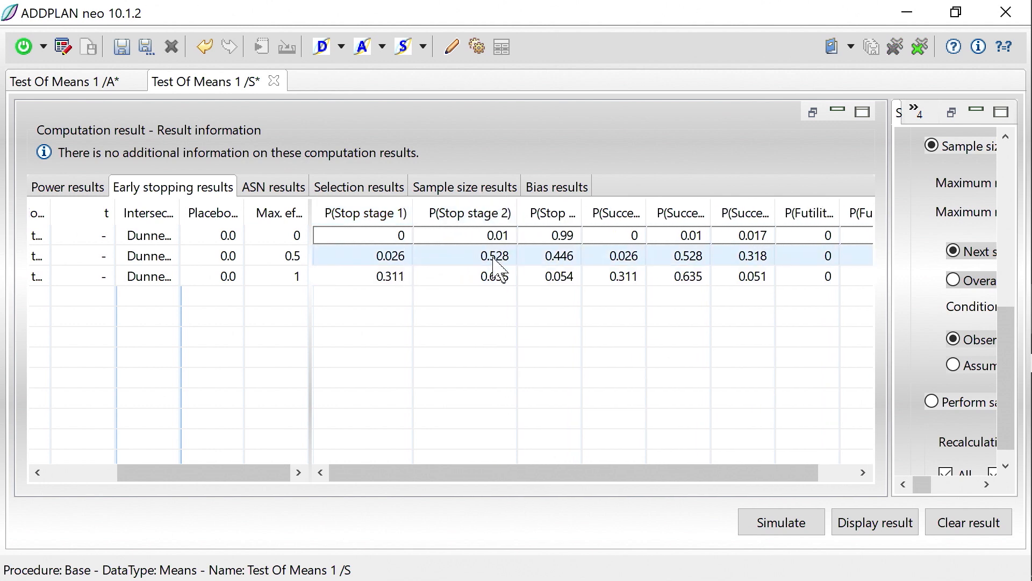
drag(581, 213, 620, 213)
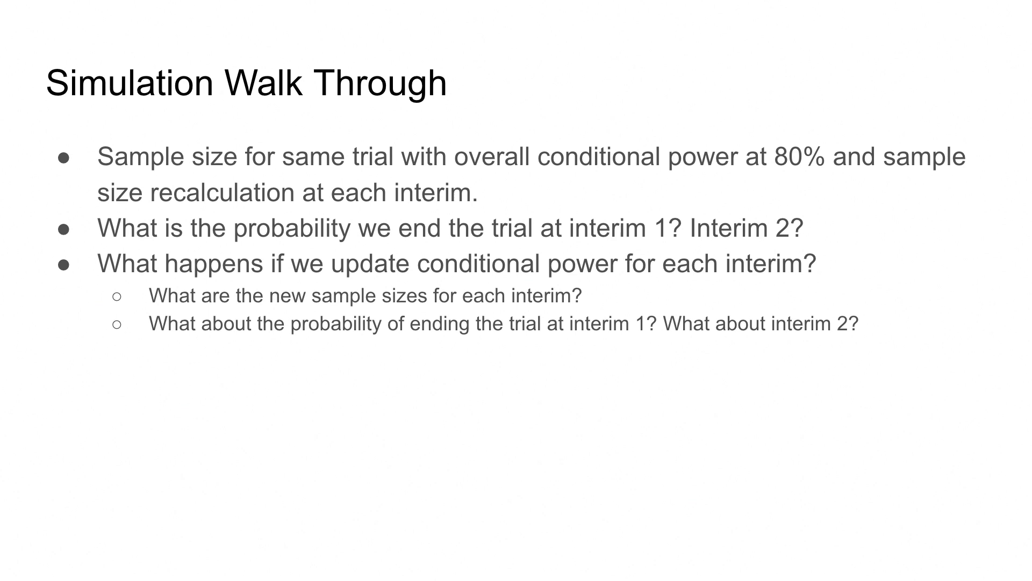
key(Right)
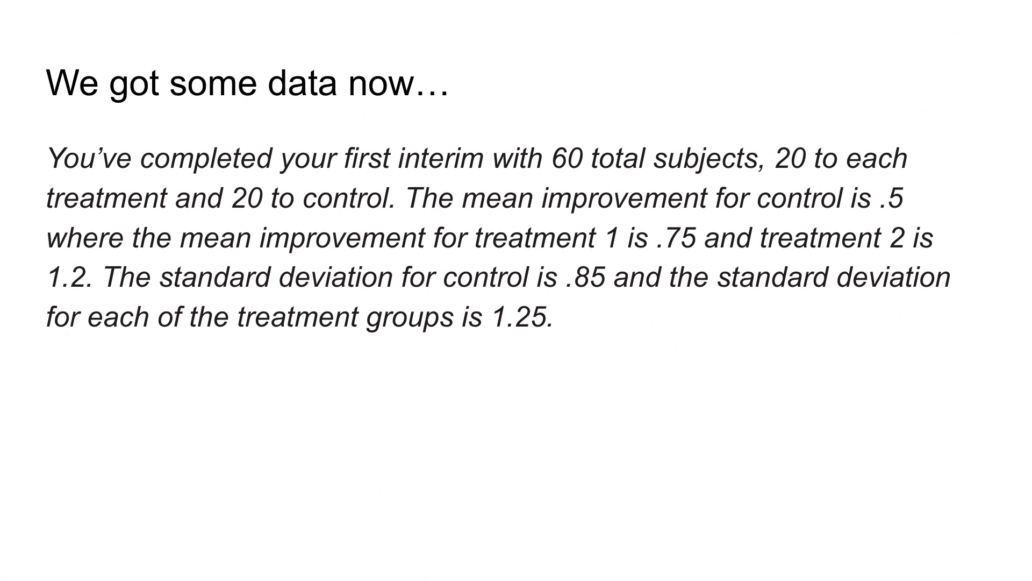
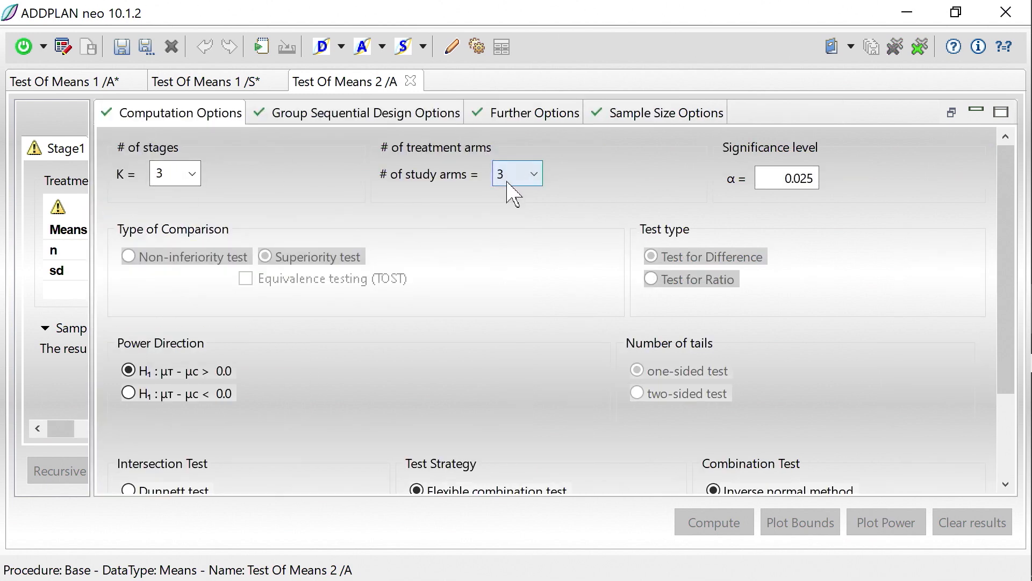
Review the new analysis's computation, design and further options, and base its sample size recalculation on overall conditional power of 80%.
scroll(447, 301, down, 1)
scroll(448, 301, down, 3)
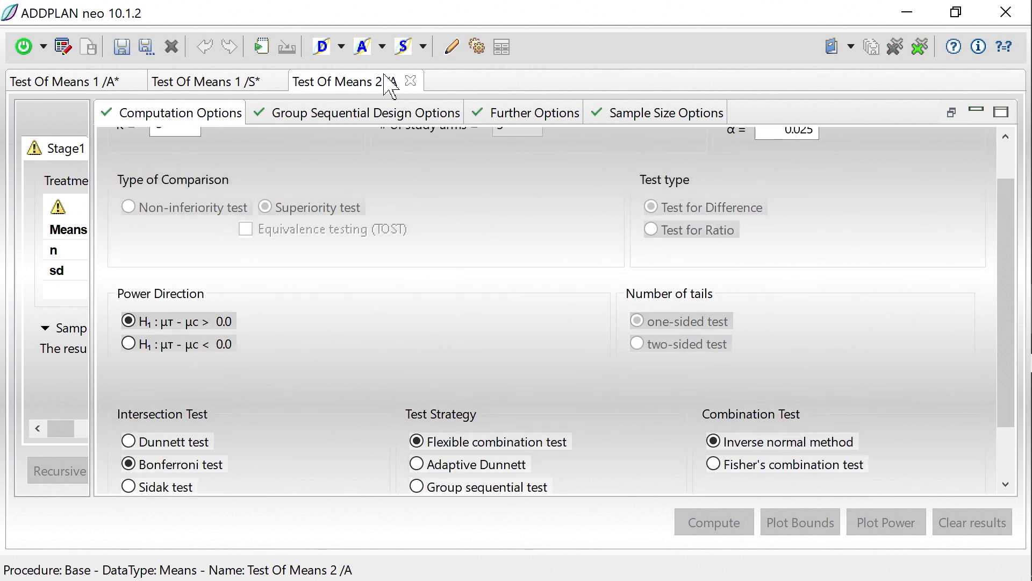
click(376, 118)
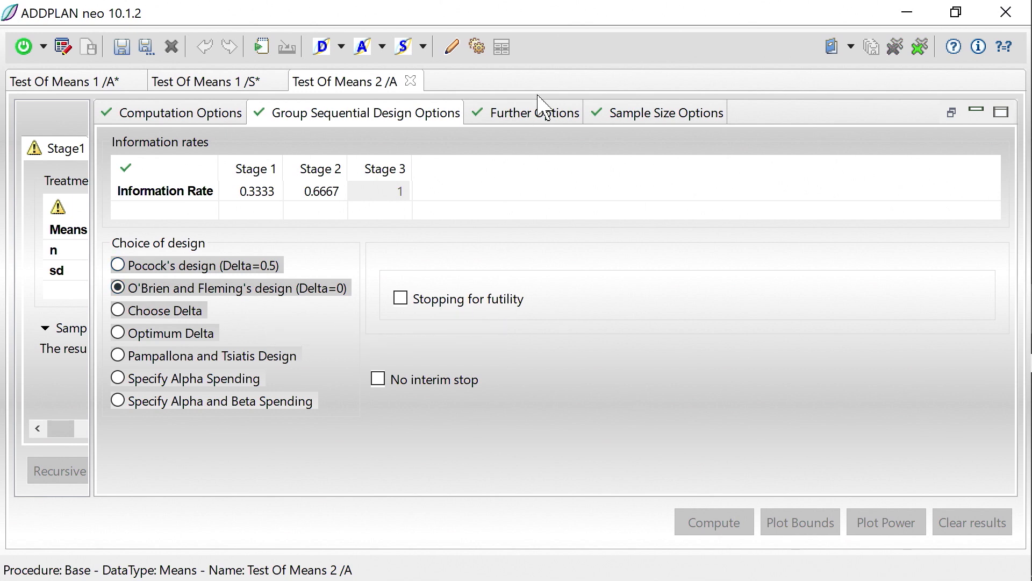
click(529, 111)
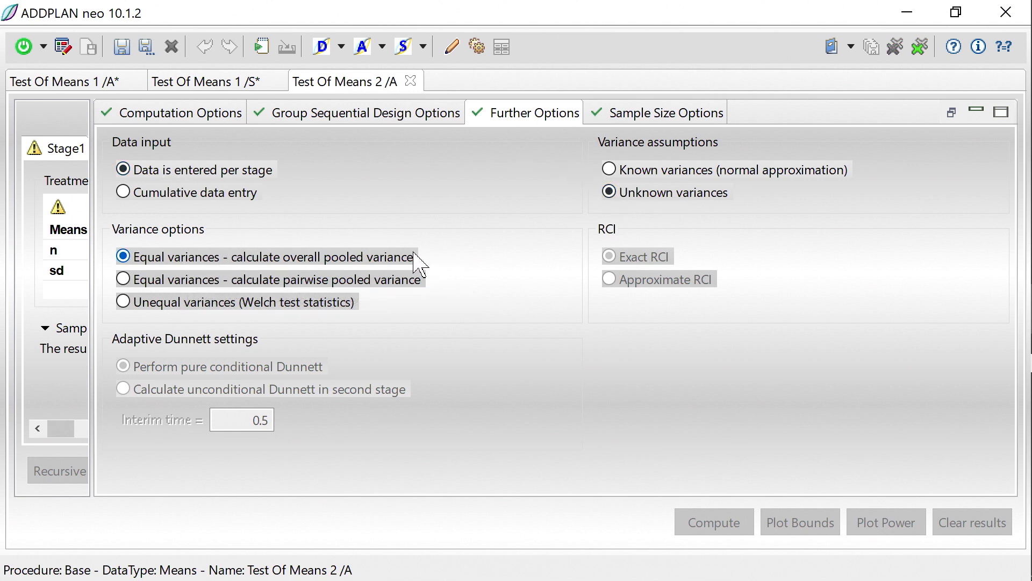
click(641, 127)
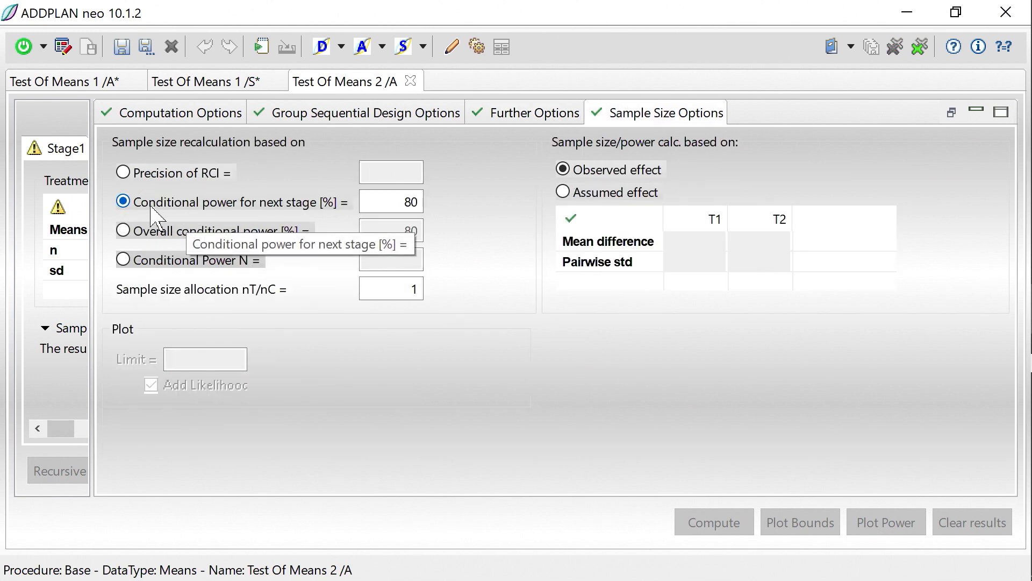
click(123, 231)
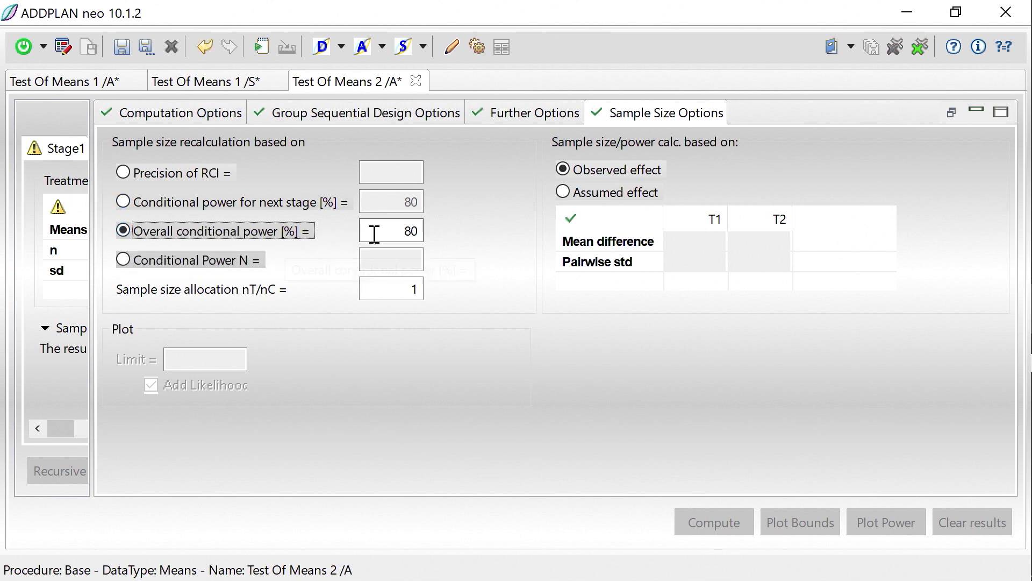
Enlarge the Stage 1 treatment arm results and enter a sample size of 20 each for Control, T1 and T2.
drag(91, 263, 914, 311)
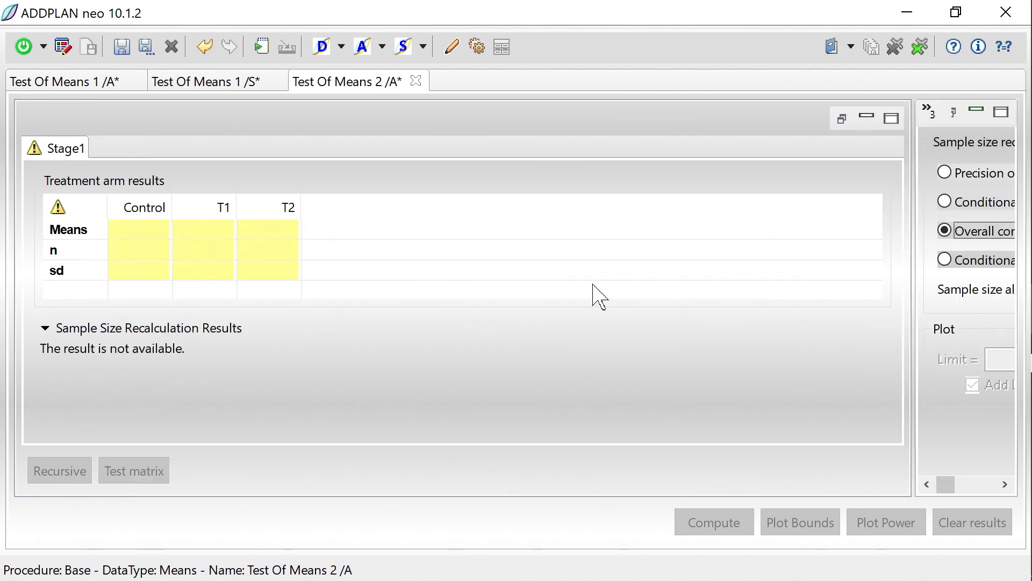
click(126, 247)
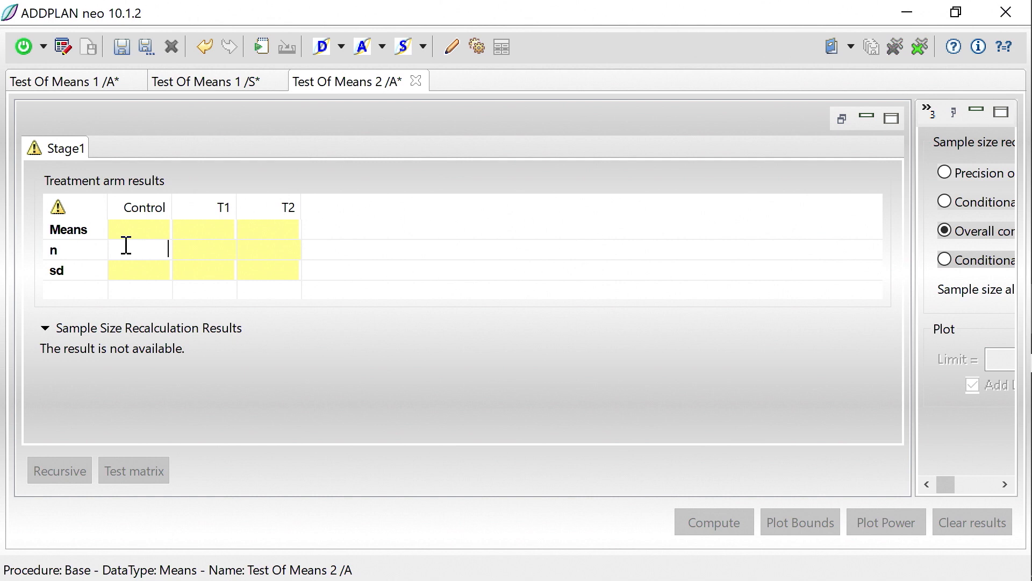
text(20)
key(Tab)
text(20)
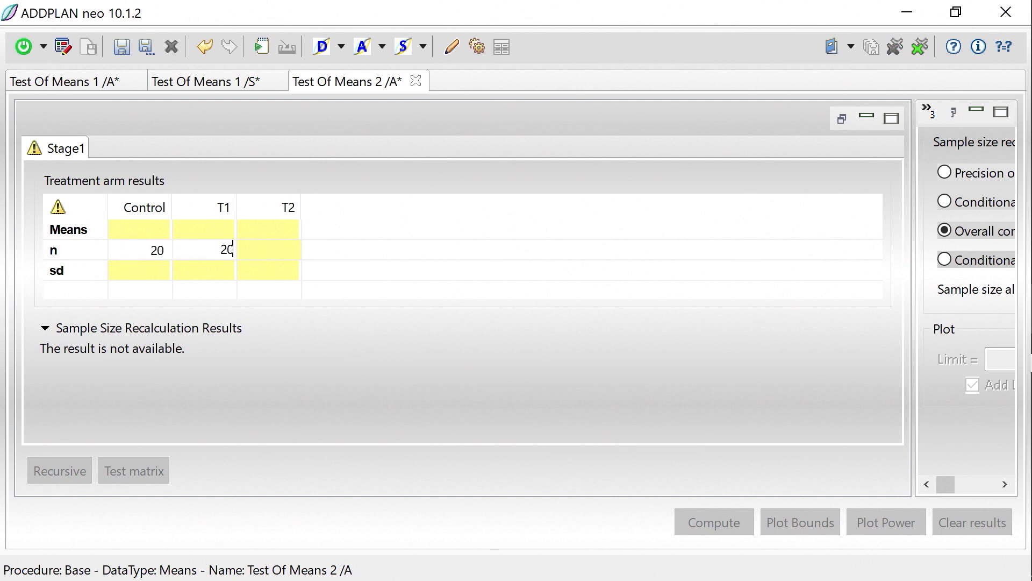
key(Tab)
text(2)
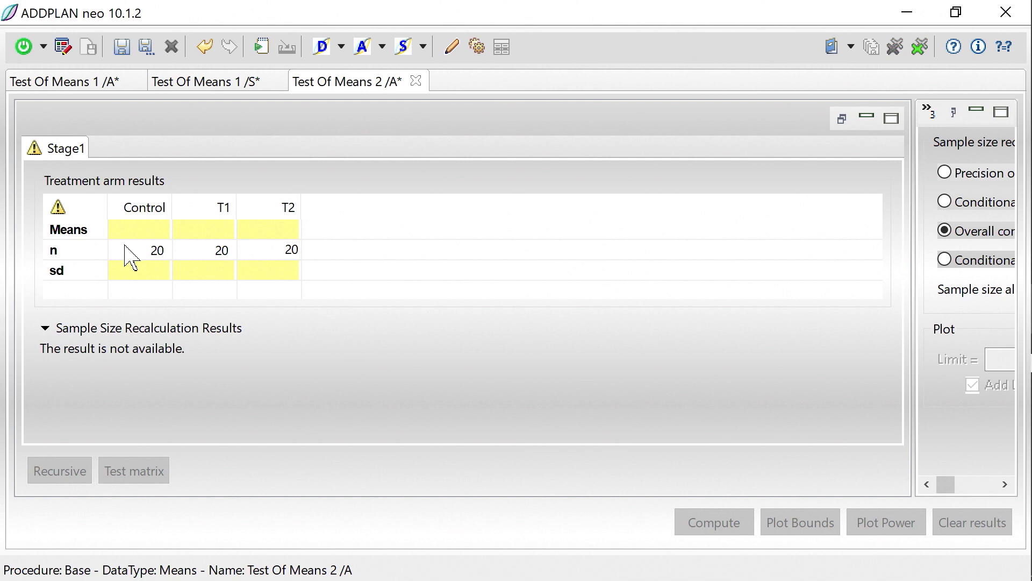
Enter the Stage 1 means as 0.5 for Control, 0.75 for T1 and 1.2 for T2.
click(136, 231)
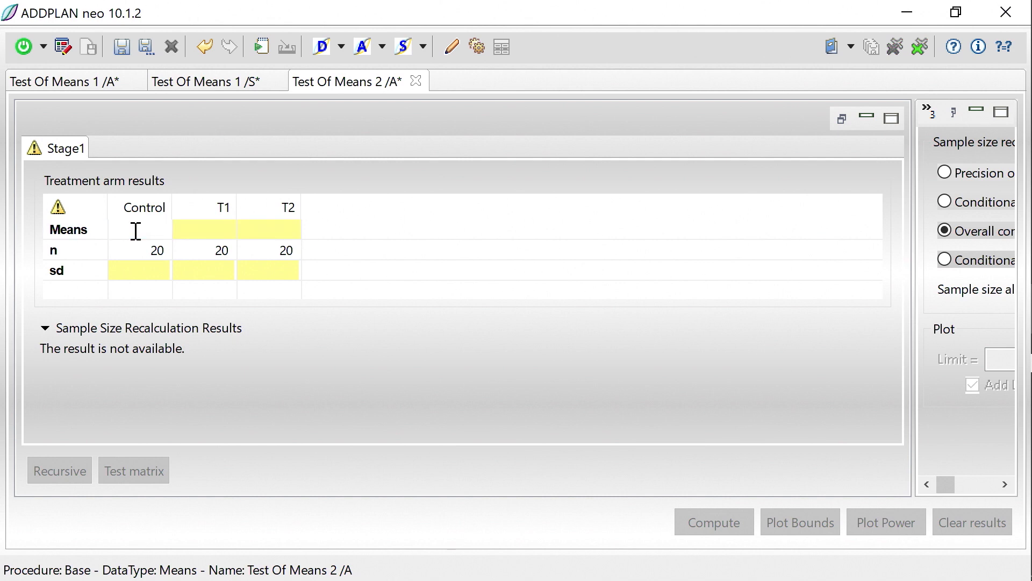
text(.5)
key(Tab)
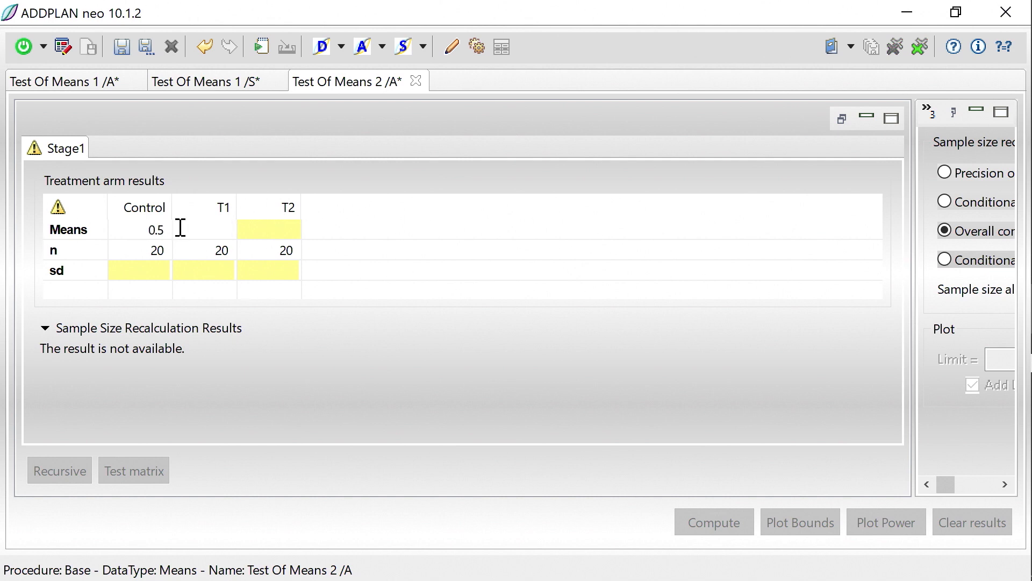
text(.75)
key(Tab)
text(1.2)
key(Tab)
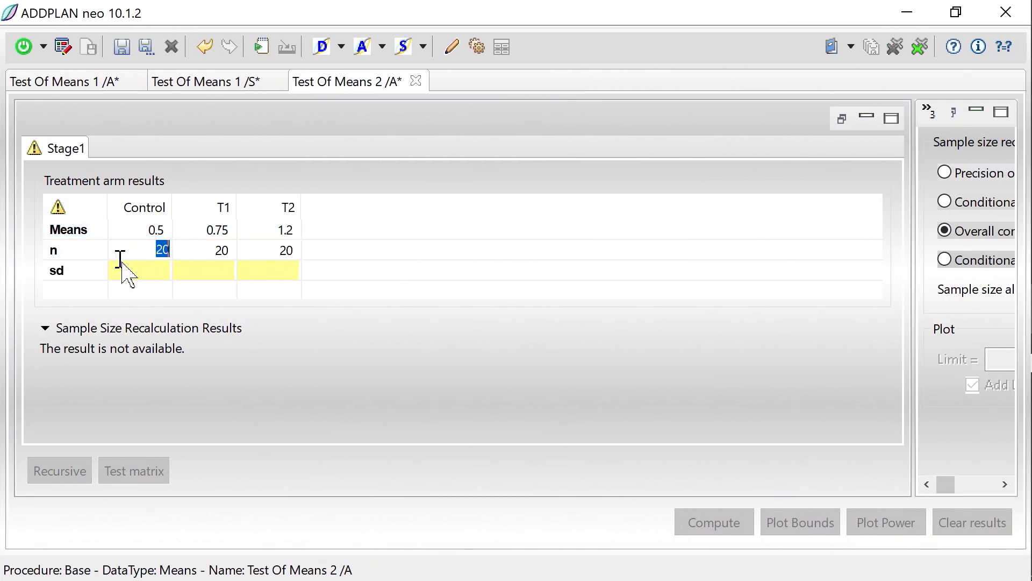
Enter the Stage 1 standard deviations as 0.85 for Control and 1.25 for both T1 and T2.
click(125, 268)
text(0.85)
key(Tab)
text(1.25)
key(Tab)
text(1.25)
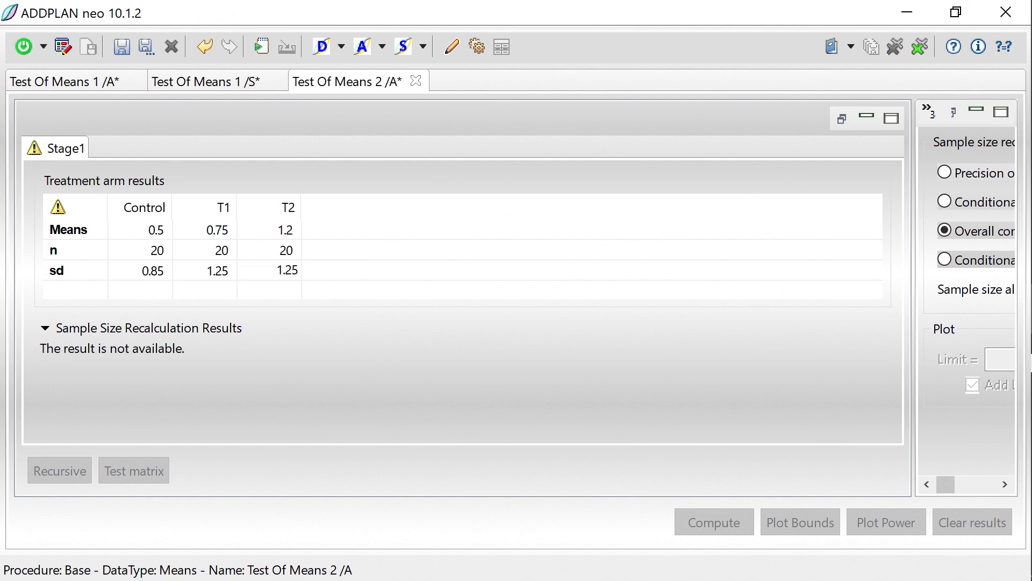
click(376, 269)
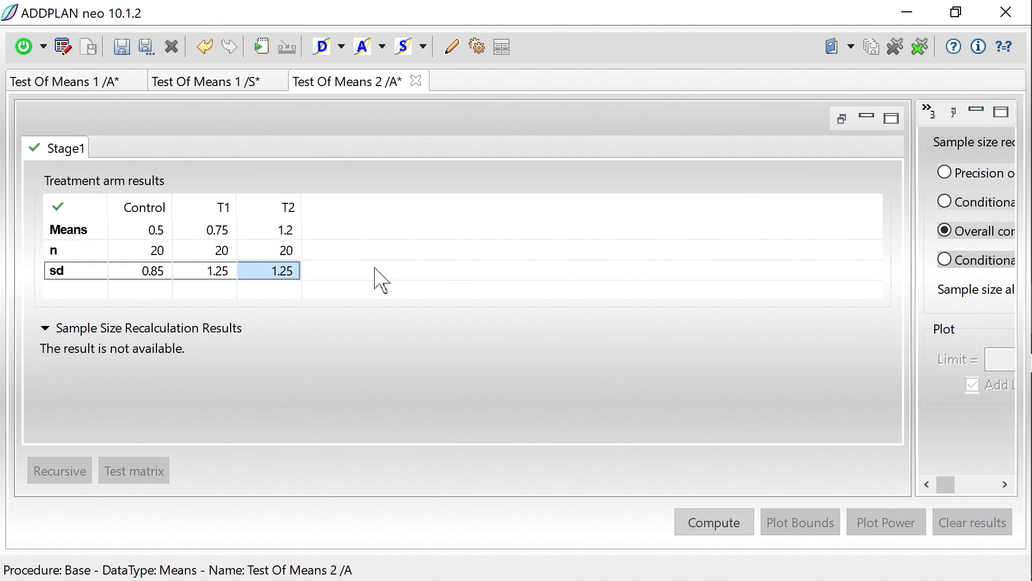
Compute the interim analysis from the entered data and show the Stage 1 results.
click(719, 526)
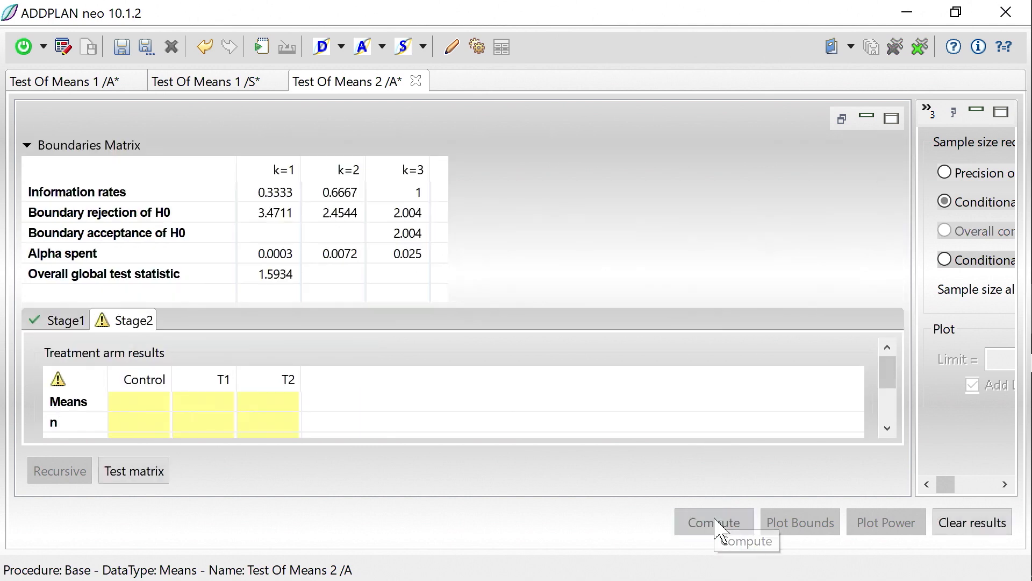
click(54, 323)
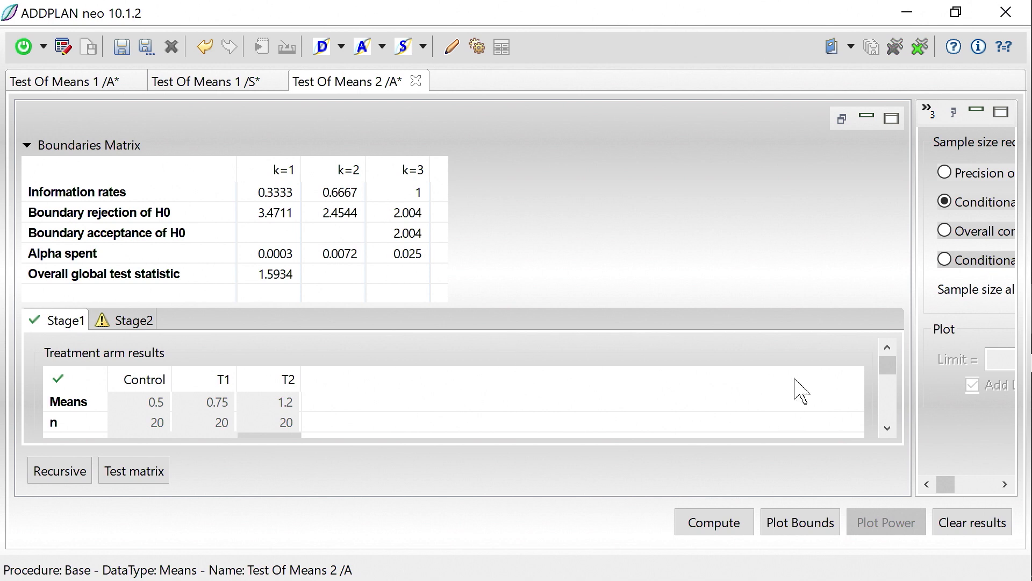
Examine the recalculated Stage 1 sample sizes per arm and the power for T1 at the remaining stages.
click(888, 427)
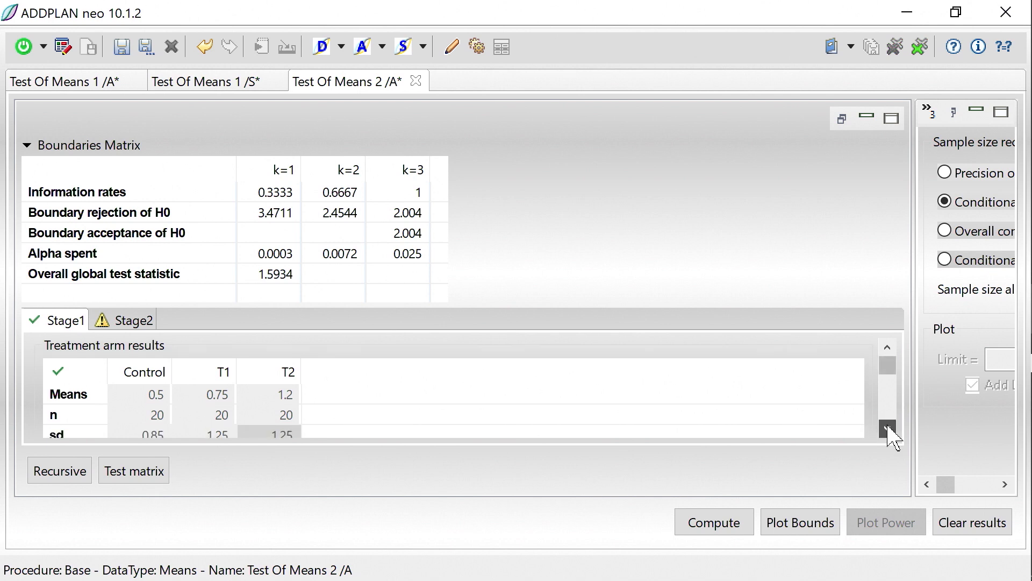
drag(889, 371, 887, 376)
click(888, 428)
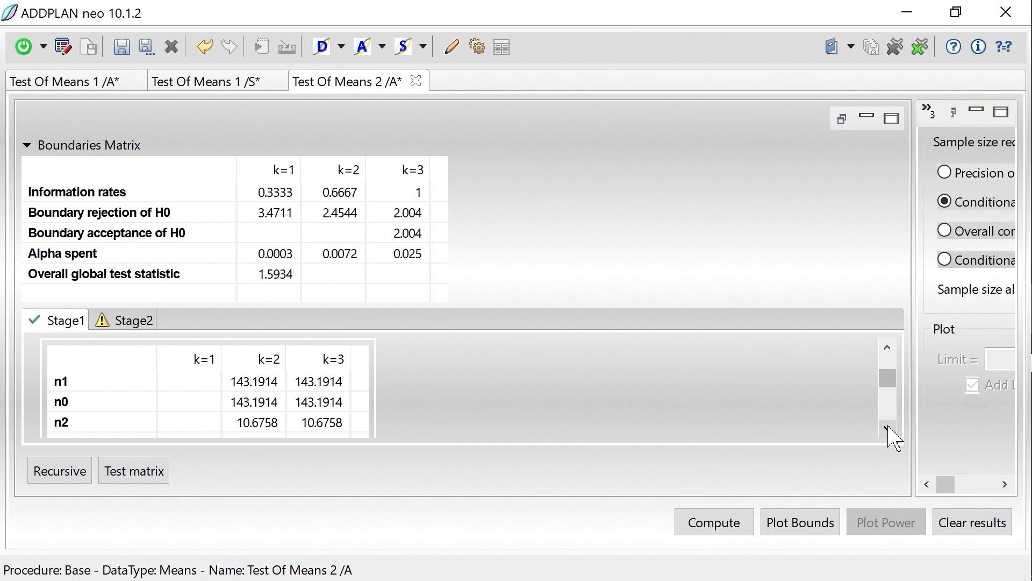
click(888, 429)
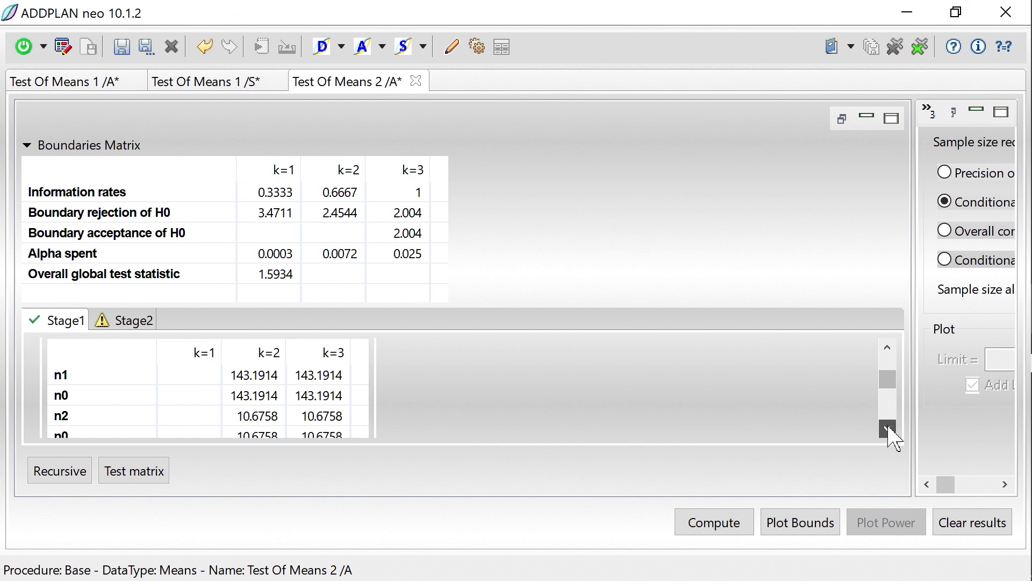
click(888, 427)
click(888, 428)
click(888, 427)
click(888, 427)
click(889, 427)
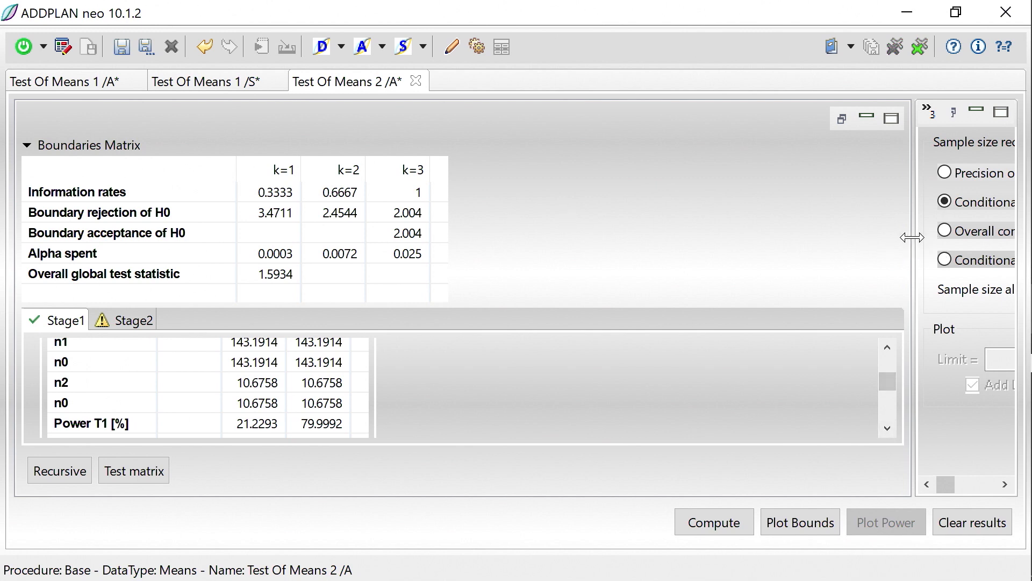
Clear the results and recompute the analysis with sample size recalculation based on 80% conditional power for the next stage.
drag(914, 236, 235, 306)
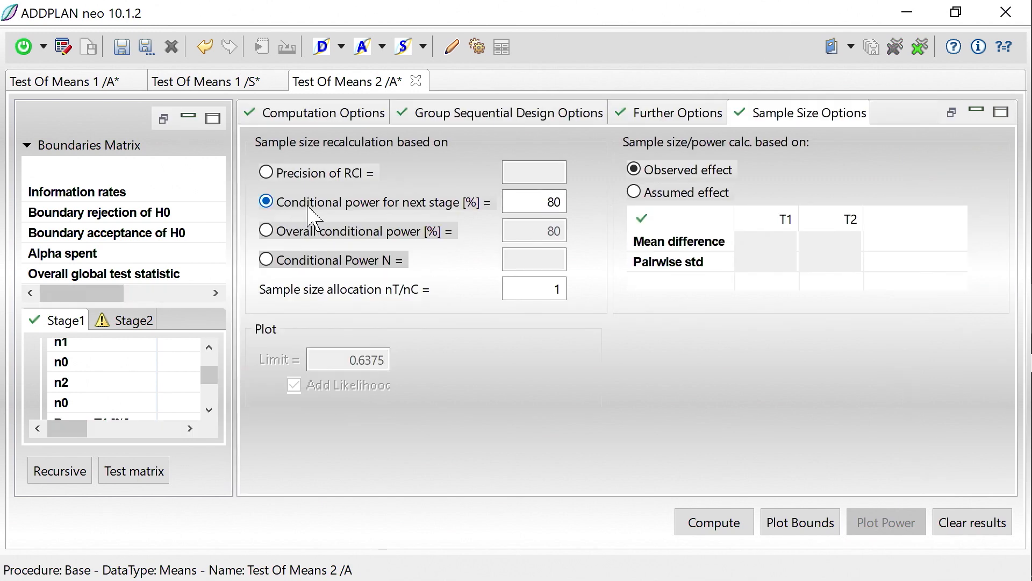
click(965, 524)
scroll(180, 346, up, 3)
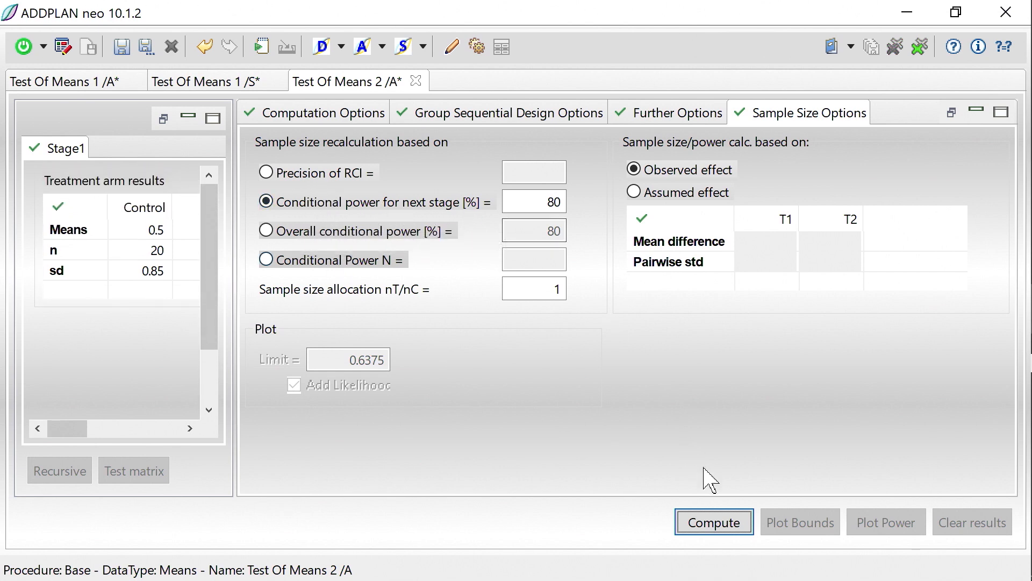
click(722, 529)
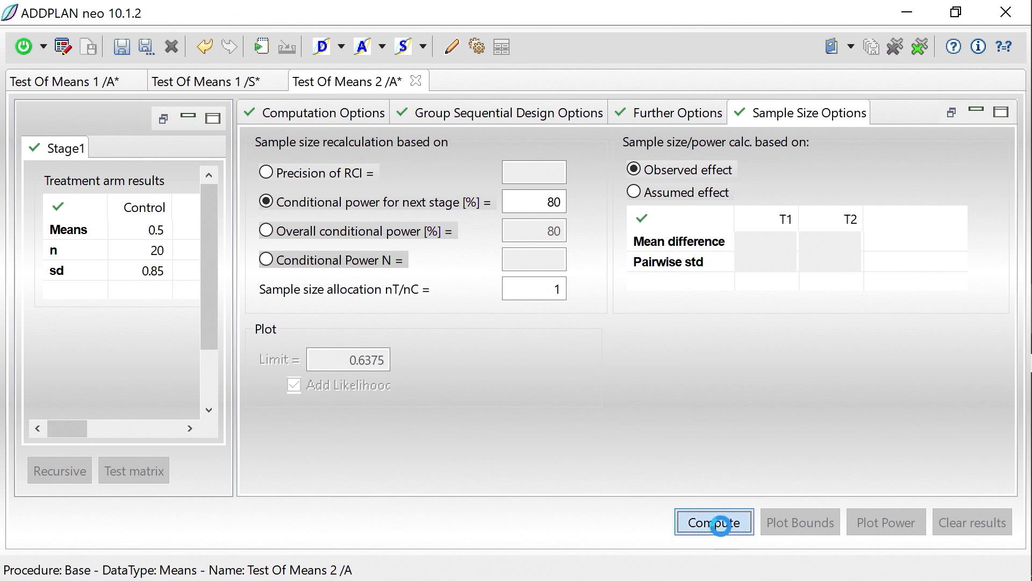
Enlarge the results area and examine the Stage 1 sample sizes recalculated for next-stage conditional power.
drag(233, 200, 837, 327)
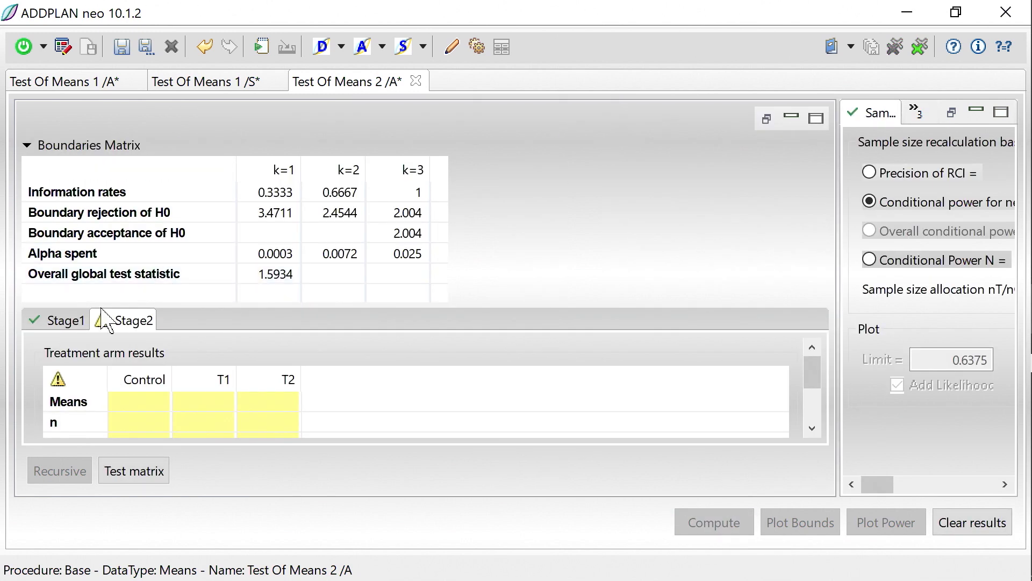
click(43, 321)
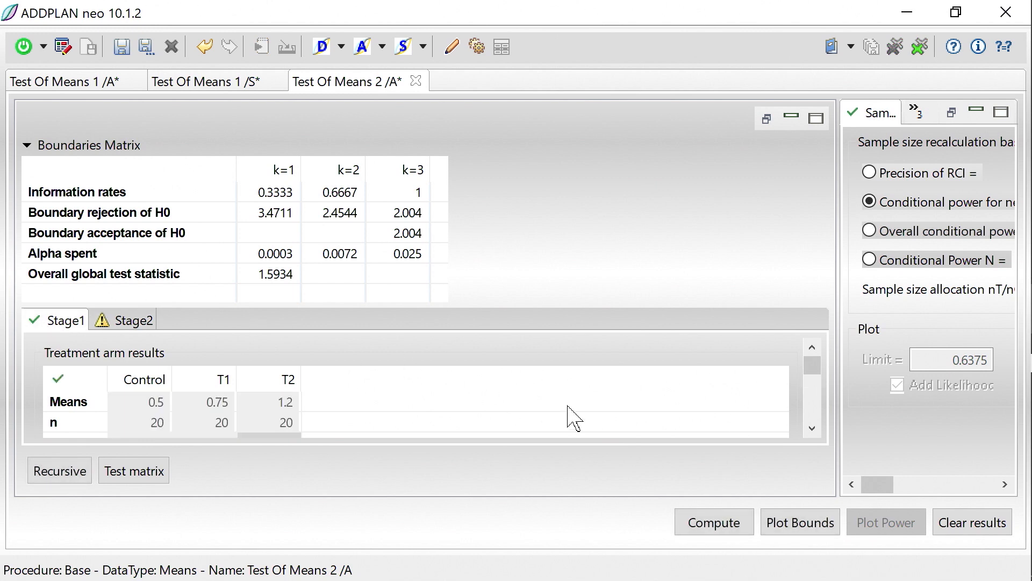
click(813, 428)
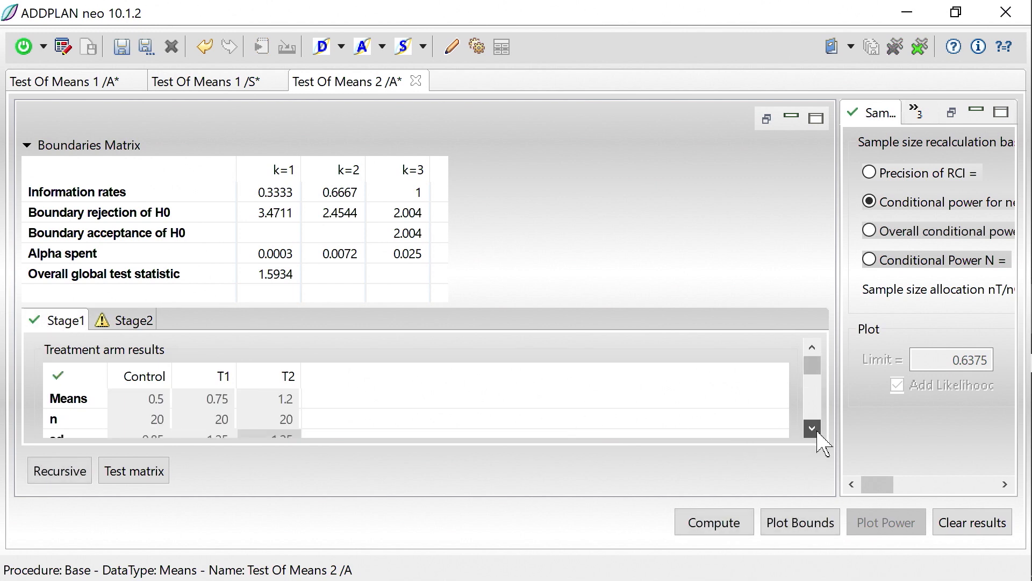
drag(817, 432, 818, 432)
drag(813, 375, 813, 381)
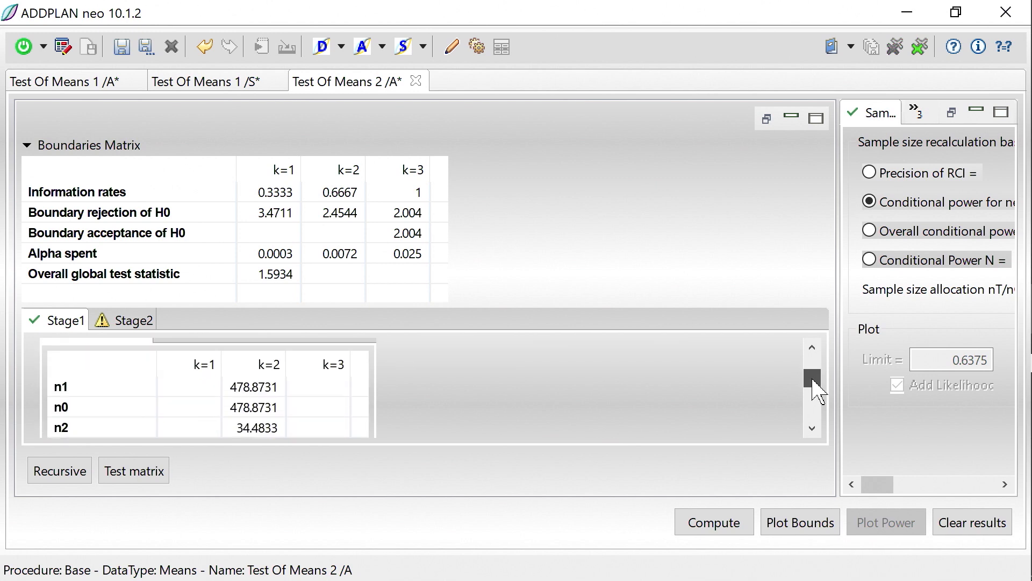
drag(812, 380, 812, 379)
drag(812, 429, 812, 429)
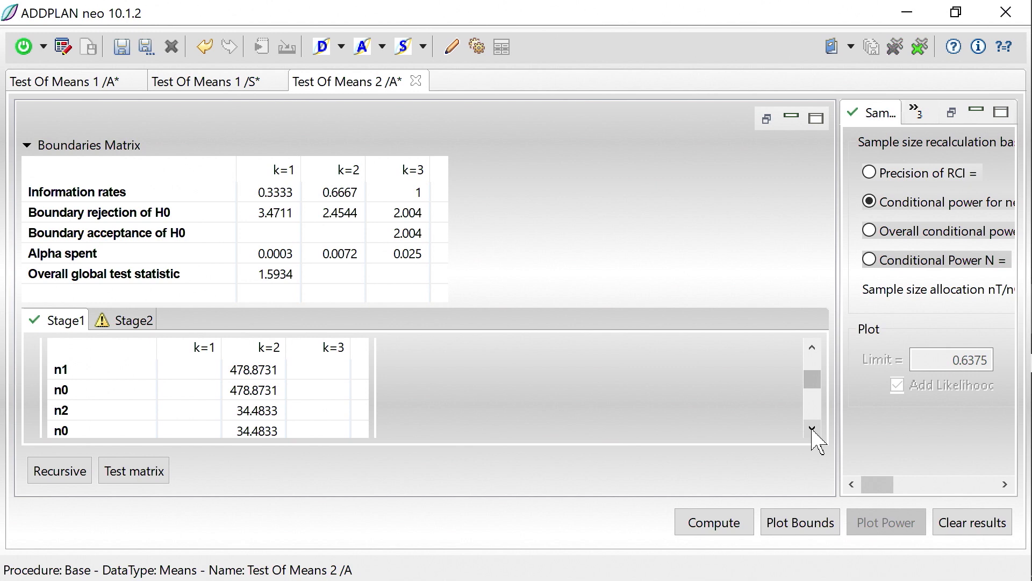
click(812, 428)
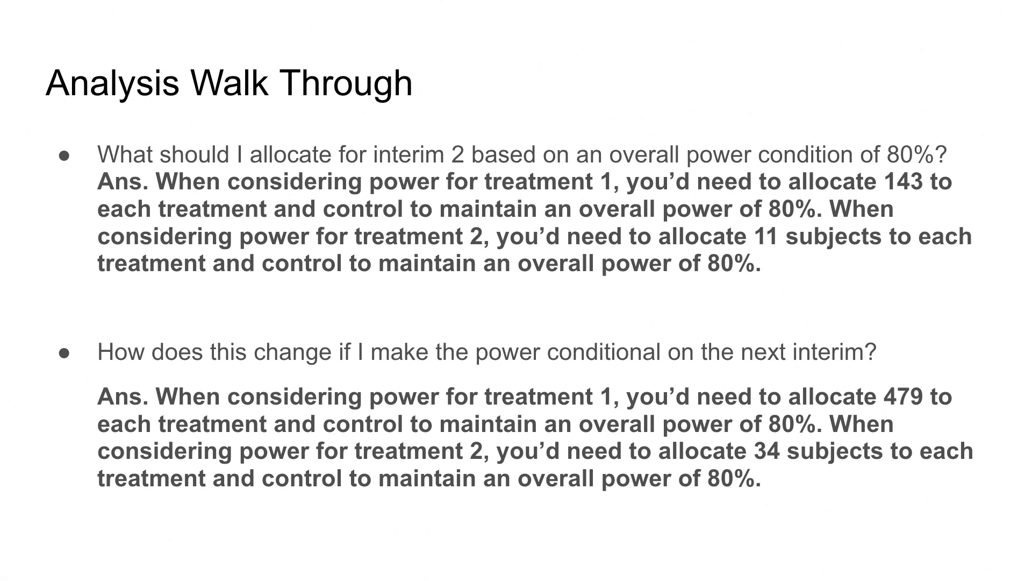
key(Right)
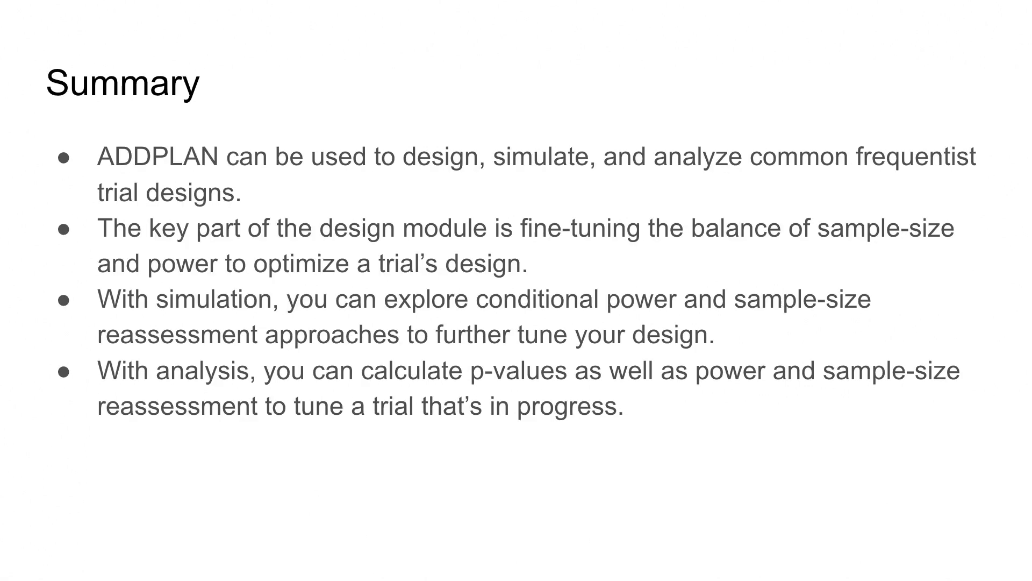